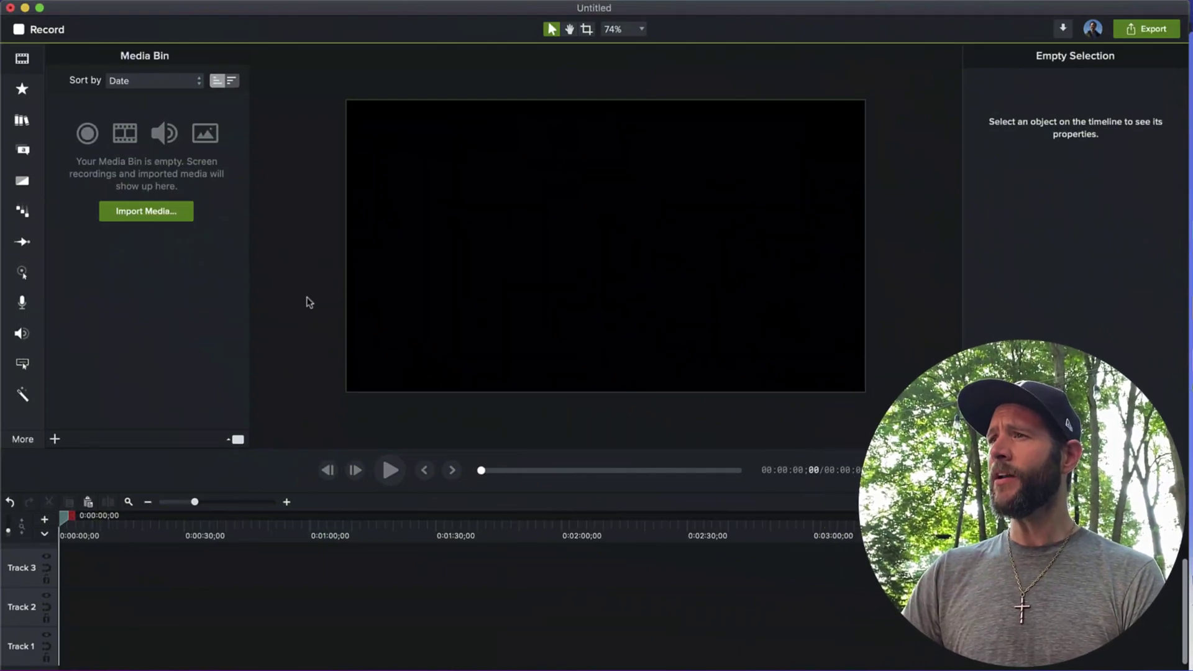
- Add the yellow circle from the Bold shape style to Track 1 and scale it to 80%
left_click(25, 152)
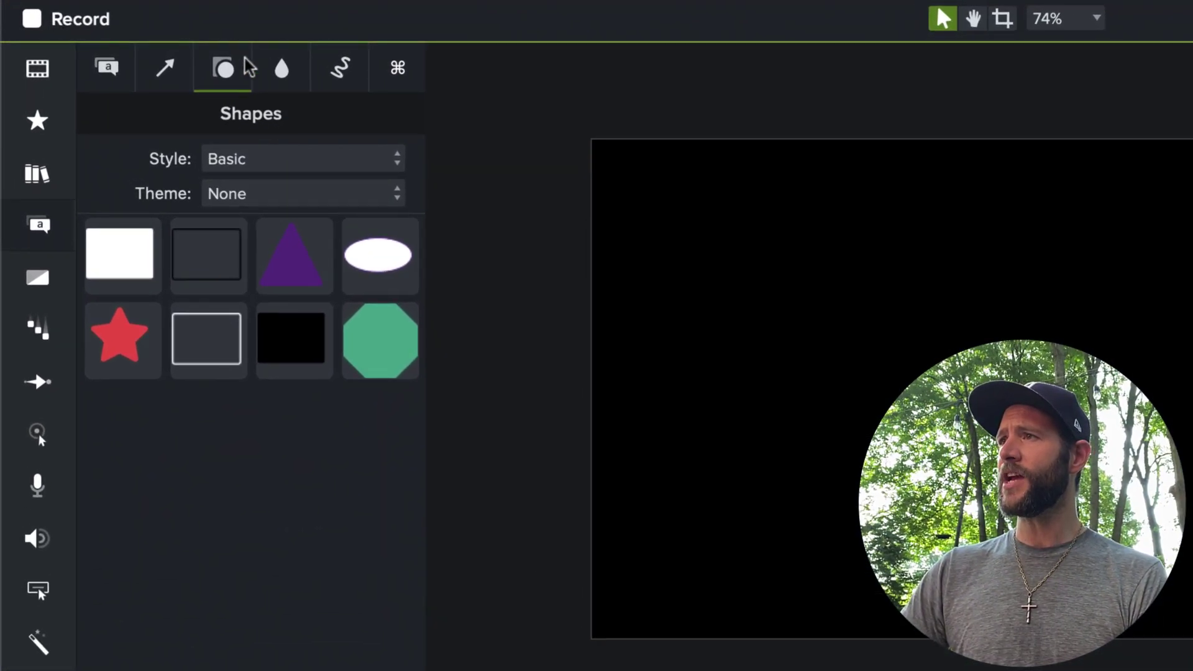
left_click(280, 165)
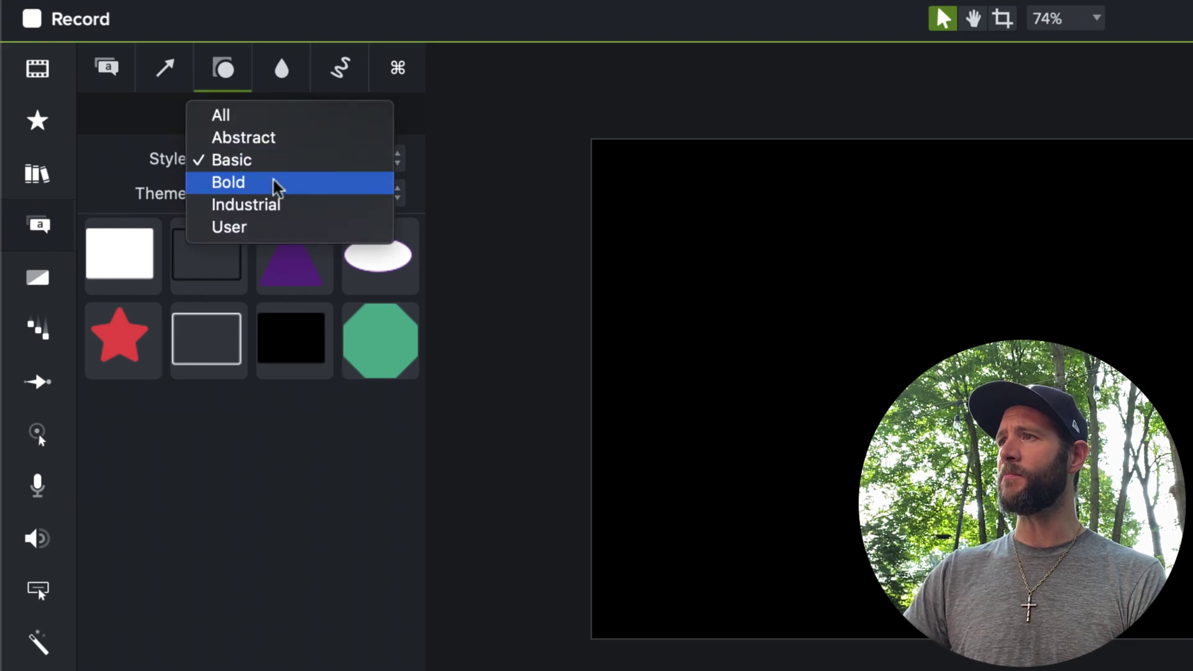
left_click(277, 183)
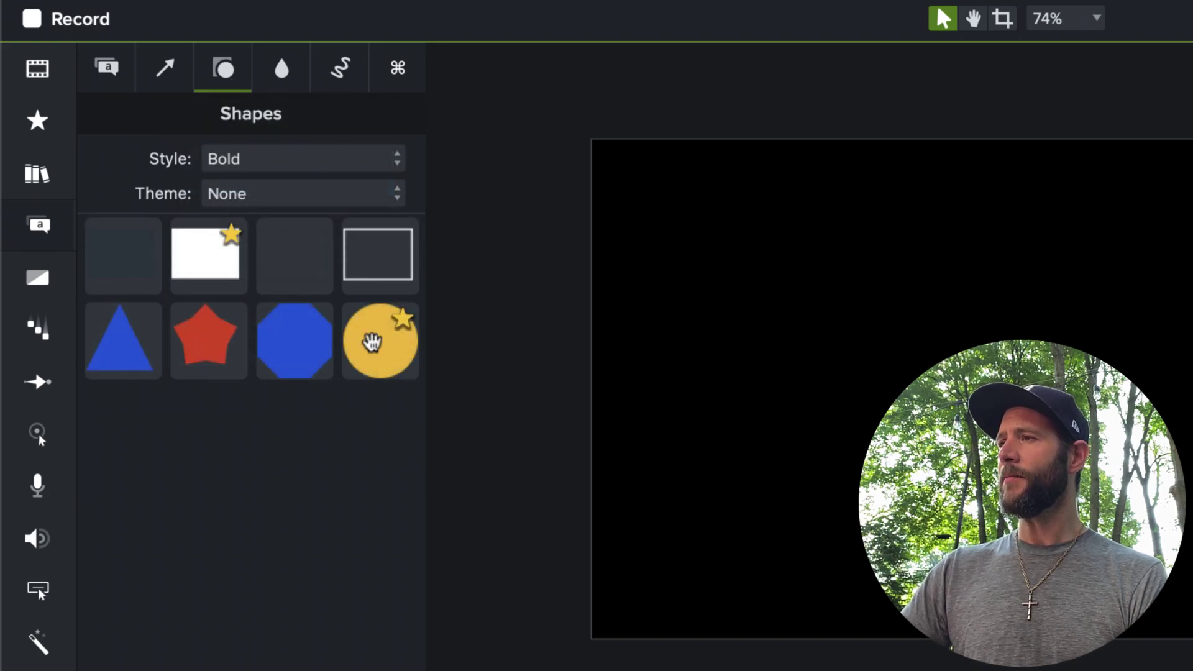
left_click(376, 339)
left_click_drag(343, 311, 57, 648)
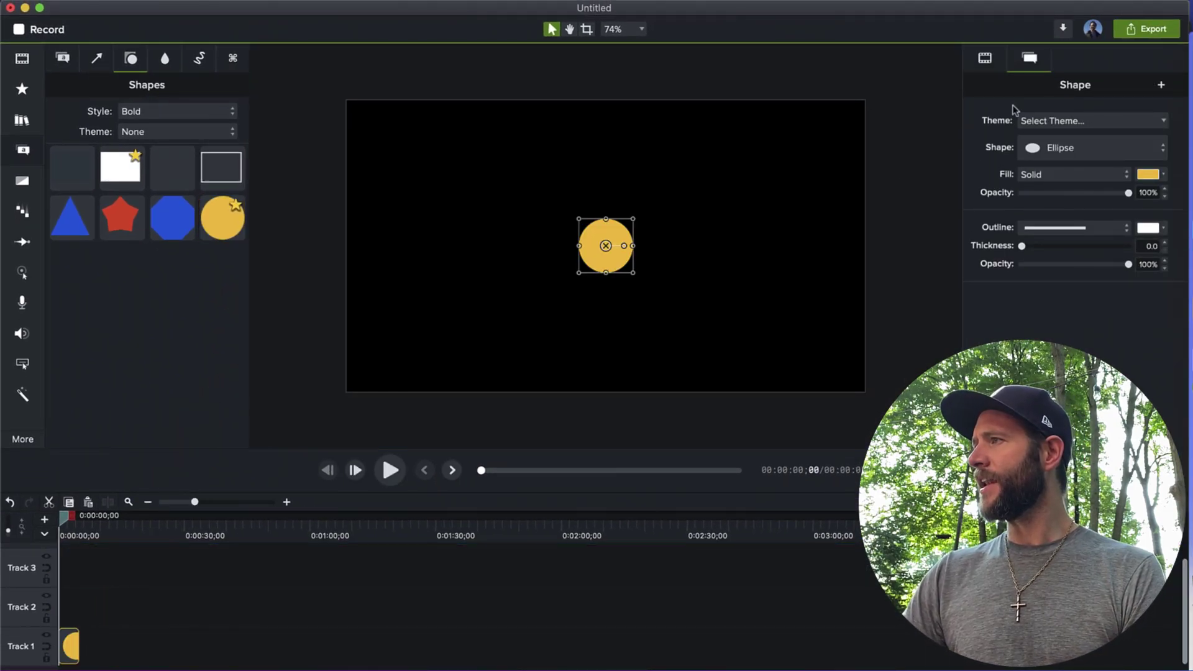
left_click(982, 69)
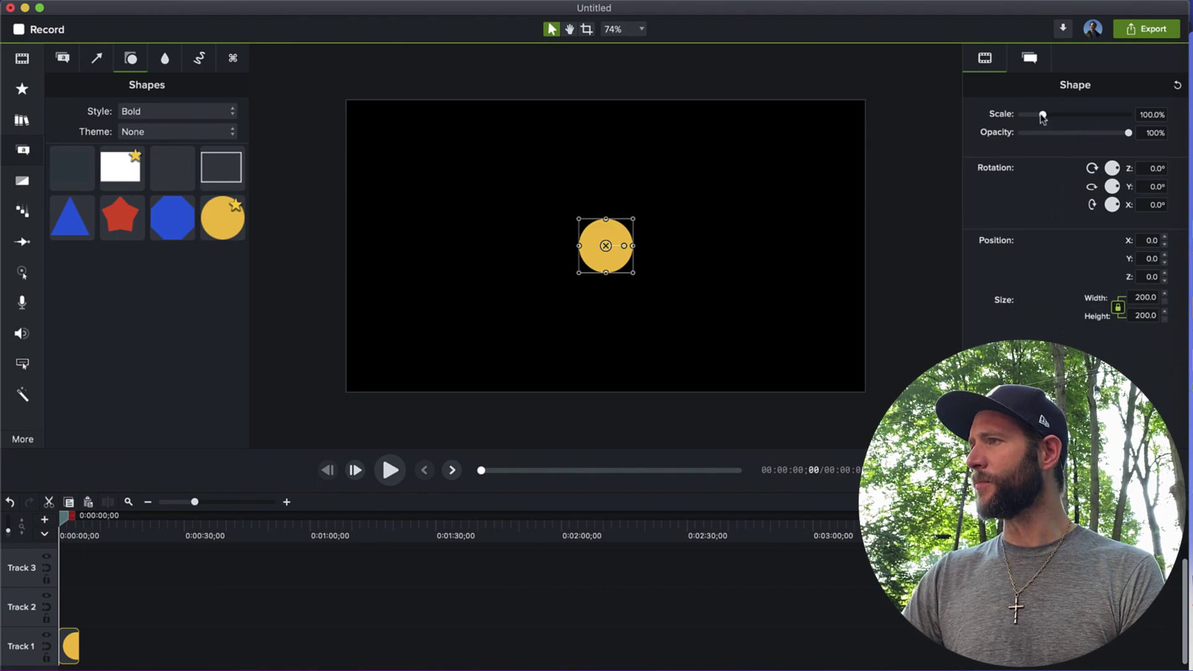
left_click_drag(1042, 115, 1038, 116)
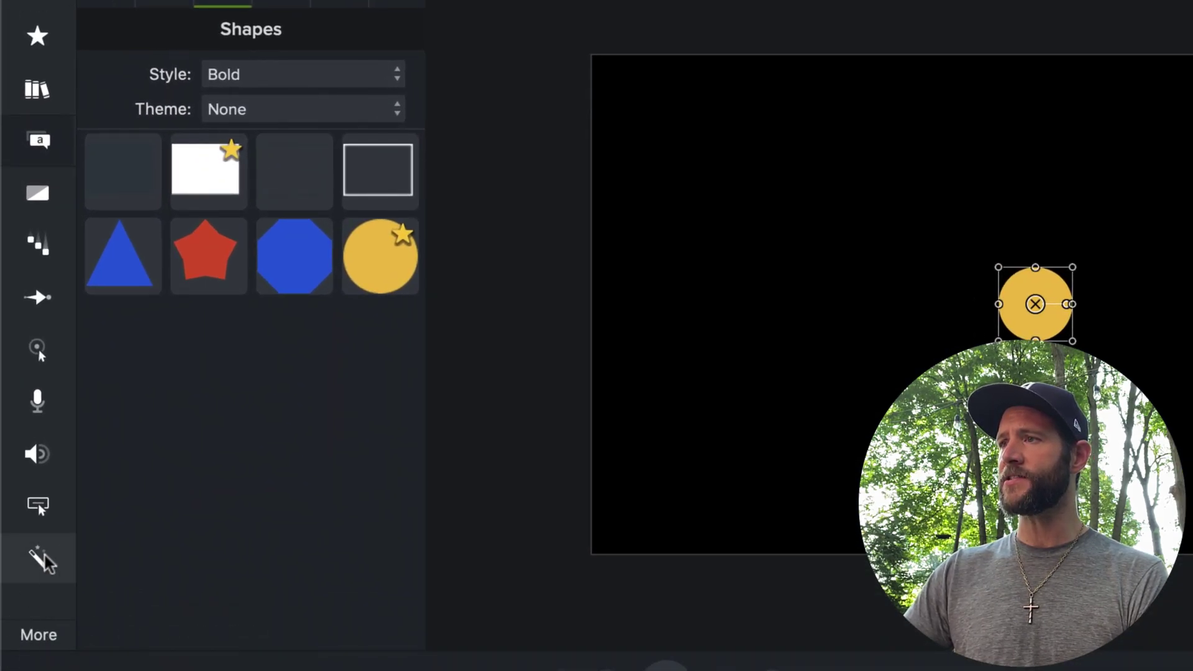
- Apply a white Drop Shadow at 270° with offset +13, blur +50 and 97% opacity
left_click(42, 558)
scroll(382, 262, "down", 3)
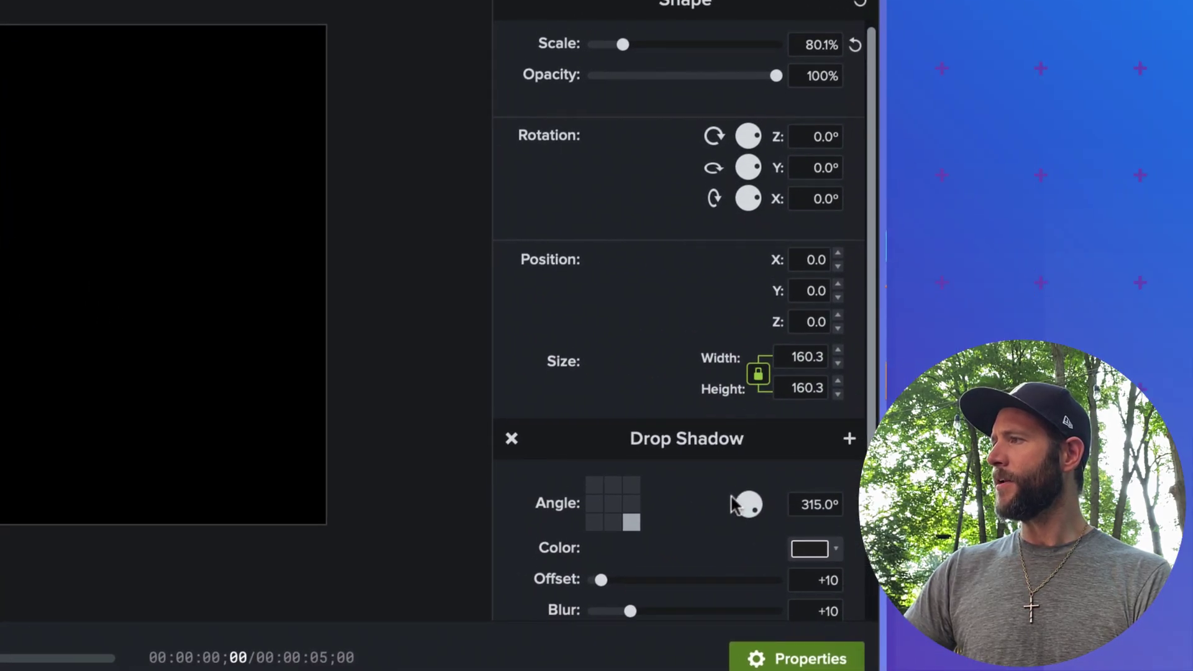
scroll(735, 505, "down", 3)
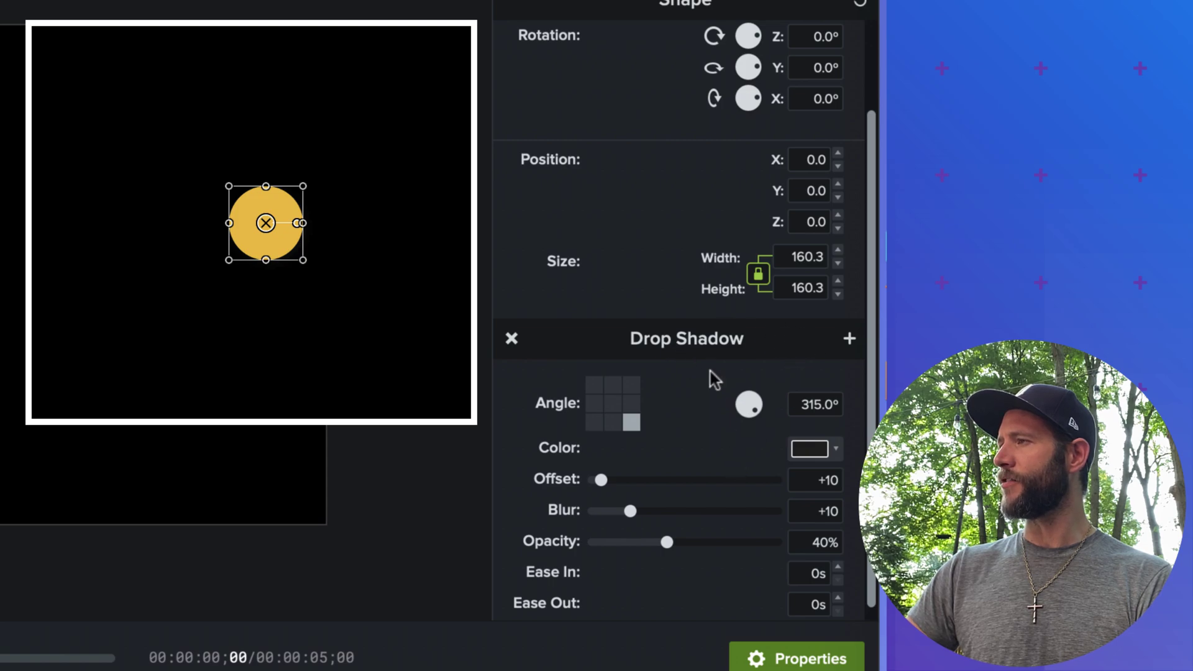
left_click(613, 423)
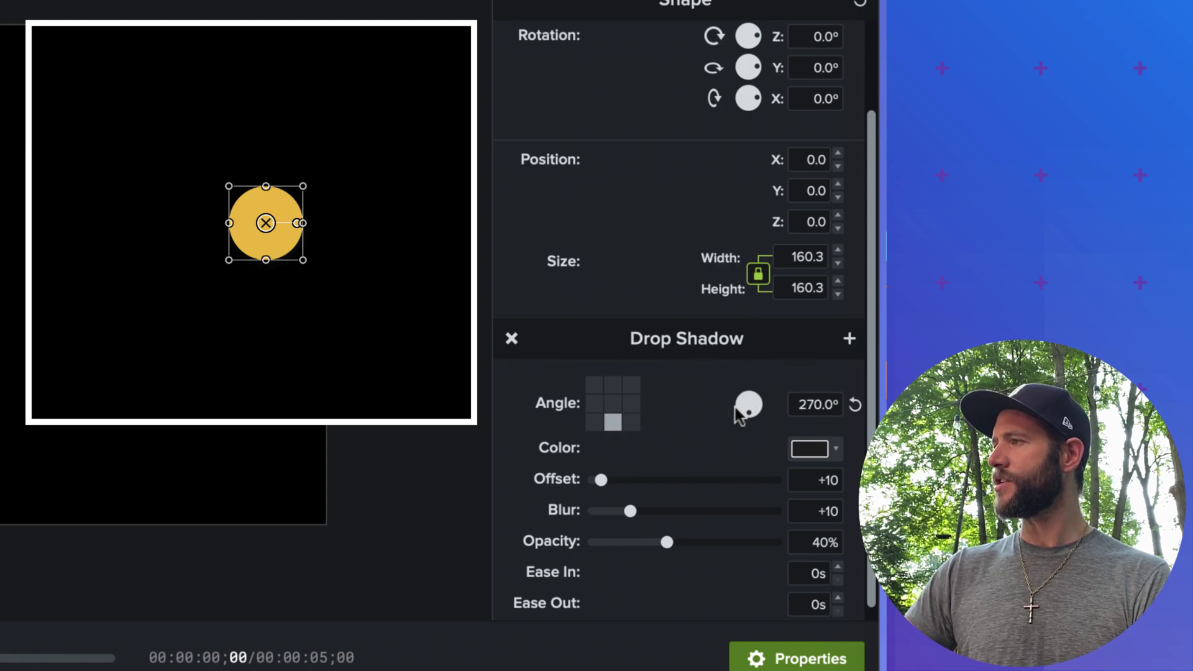
left_click(805, 450)
left_click(620, 538)
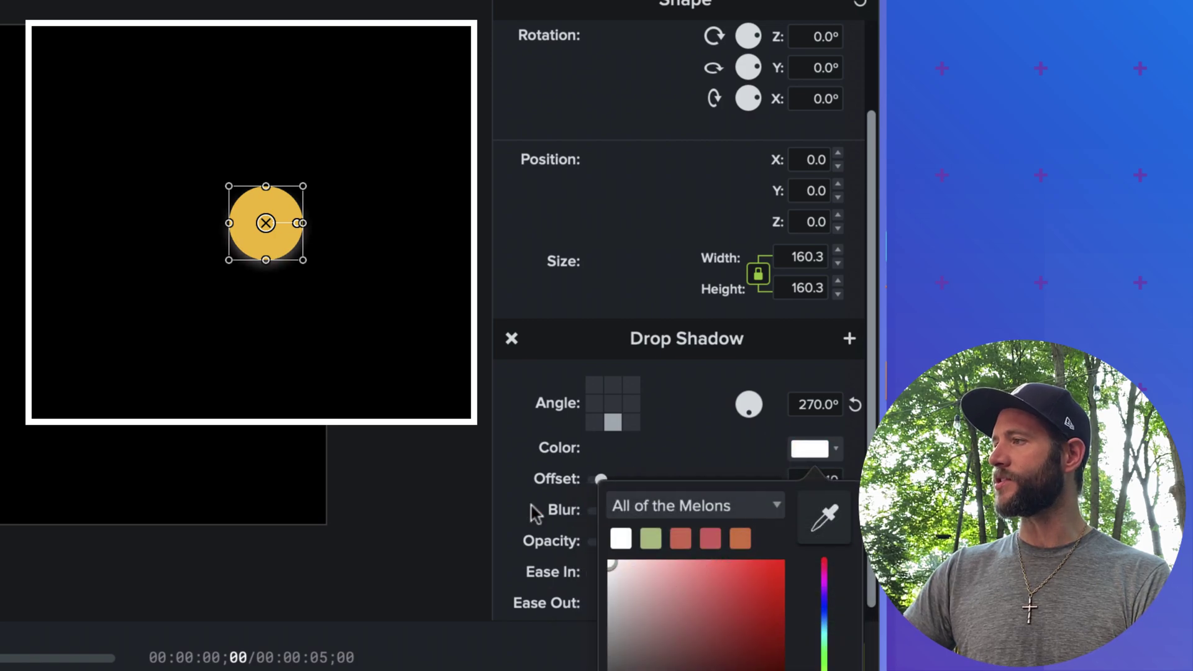
left_click(677, 437)
left_click_drag(605, 486, 795, 506)
left_click_drag(630, 516, 780, 518)
left_click_drag(665, 542, 777, 544)
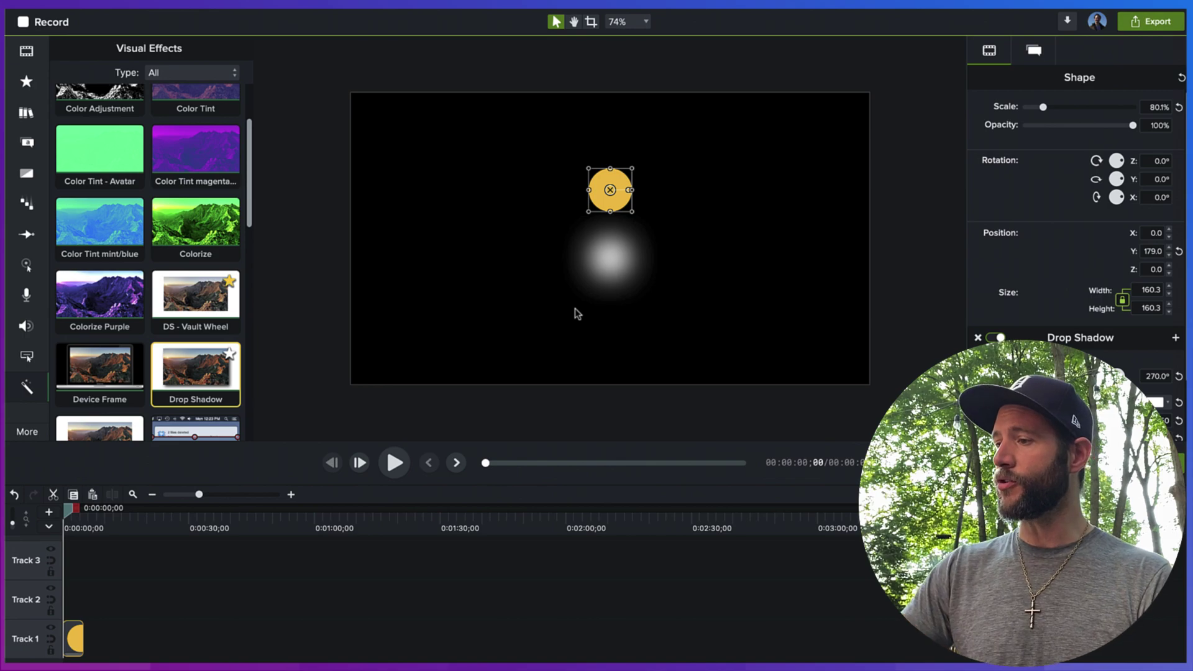
- Group the circle with its shadow and crop the yellow circle out of the group
key("super+g")
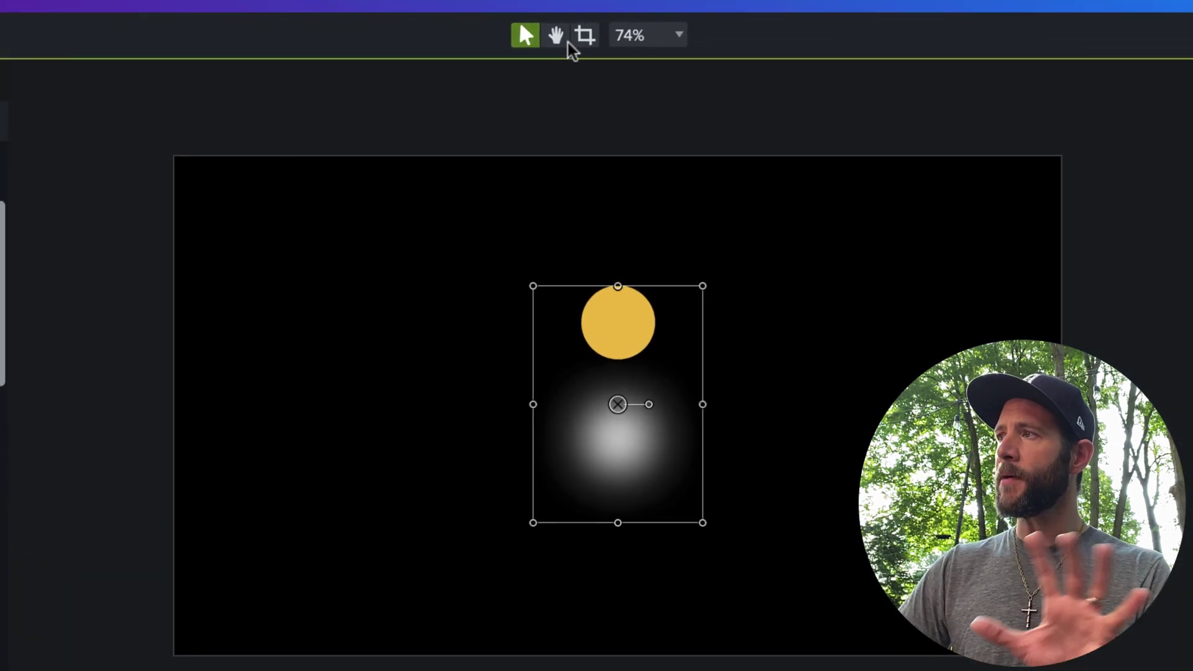
left_click(584, 37)
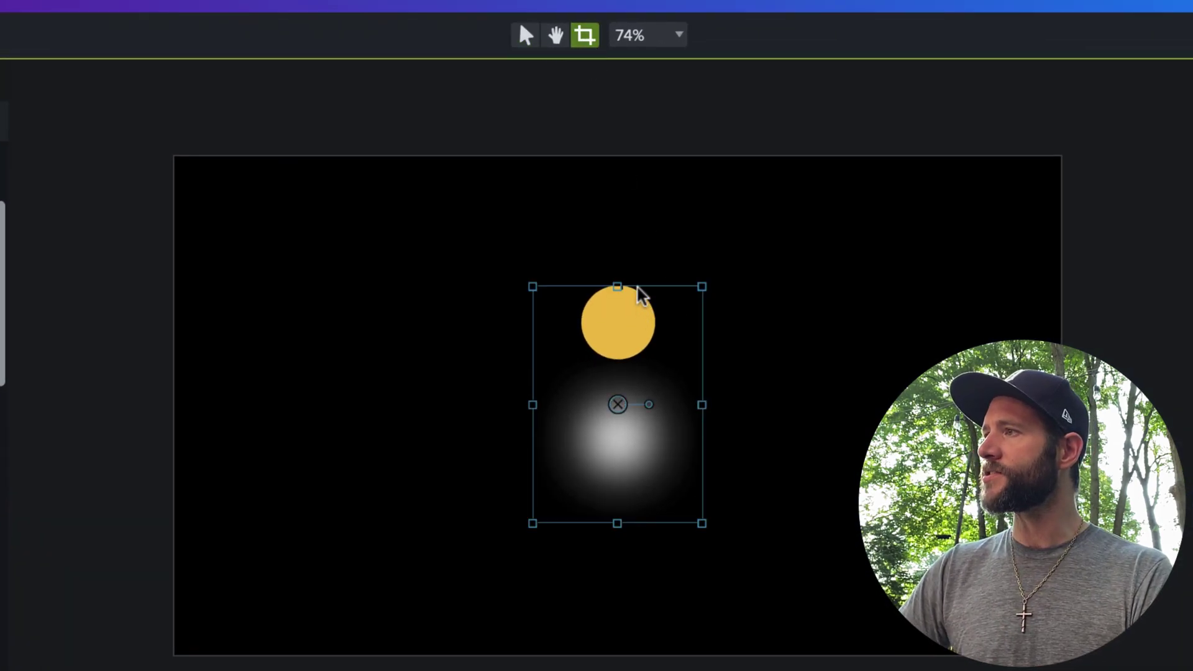
left_click_drag(619, 289, 630, 364)
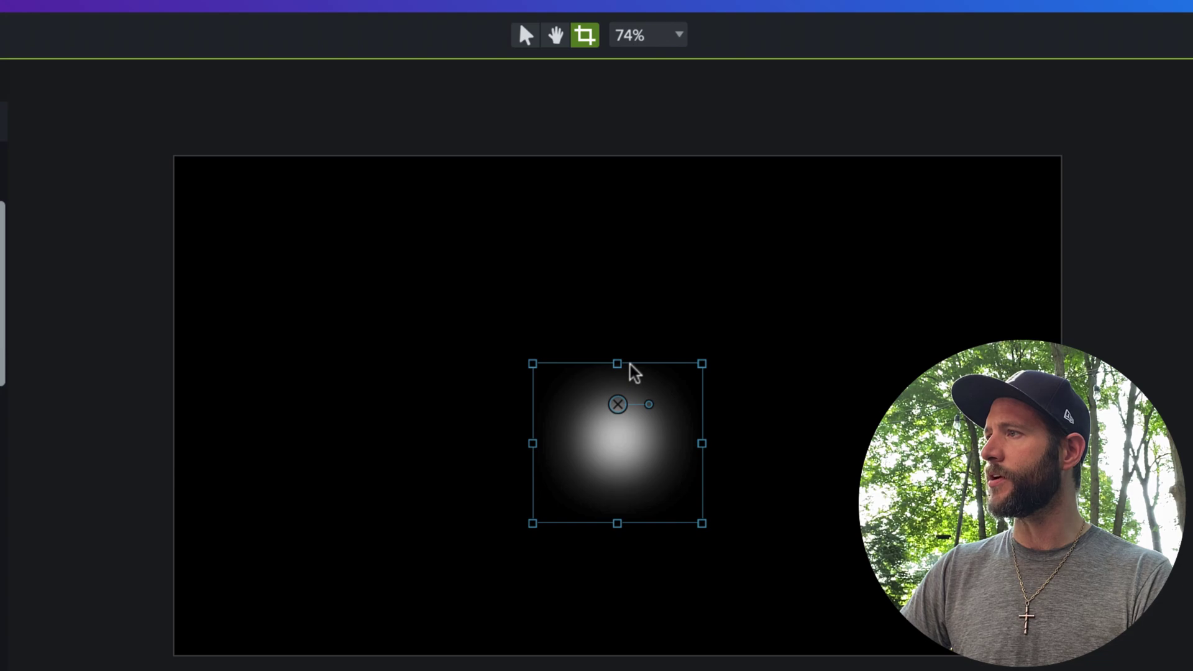
- Move the remaining white glow up to the centre of the canvas and deselect it
left_click(525, 36)
left_click(662, 264)
left_click_drag(631, 441, 628, 405)
left_click(632, 253)
- Rename the group clip 'Radial Gradient Source' and extend its length on Track 1
left_click(617, 373)
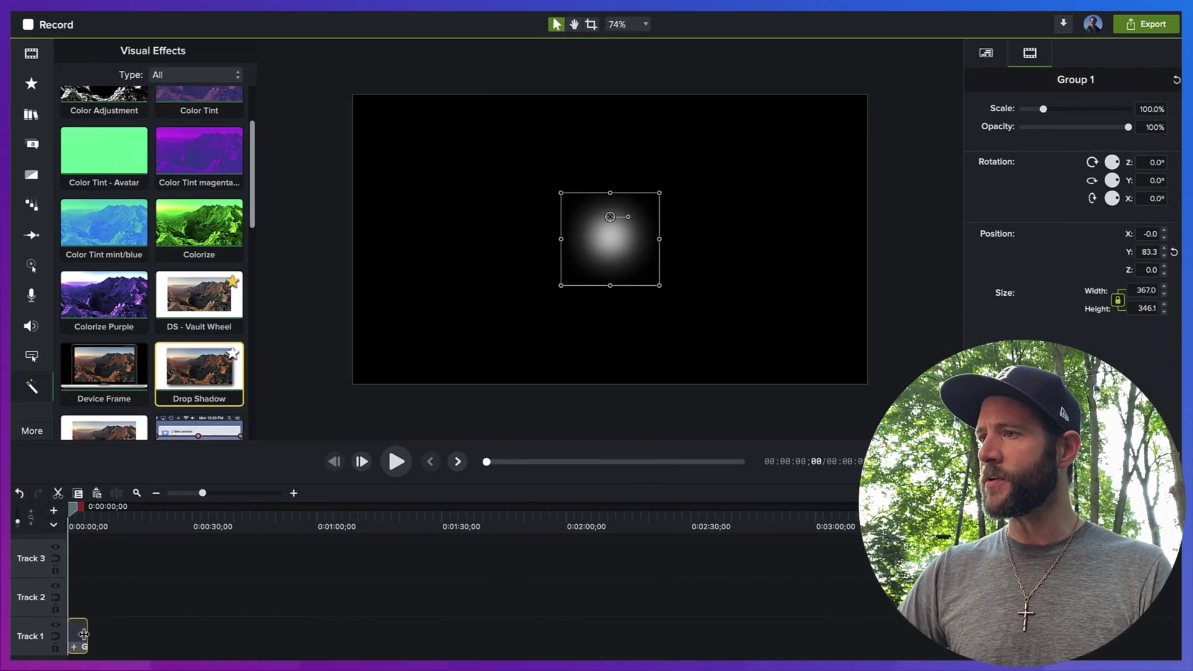
right_click(84, 635)
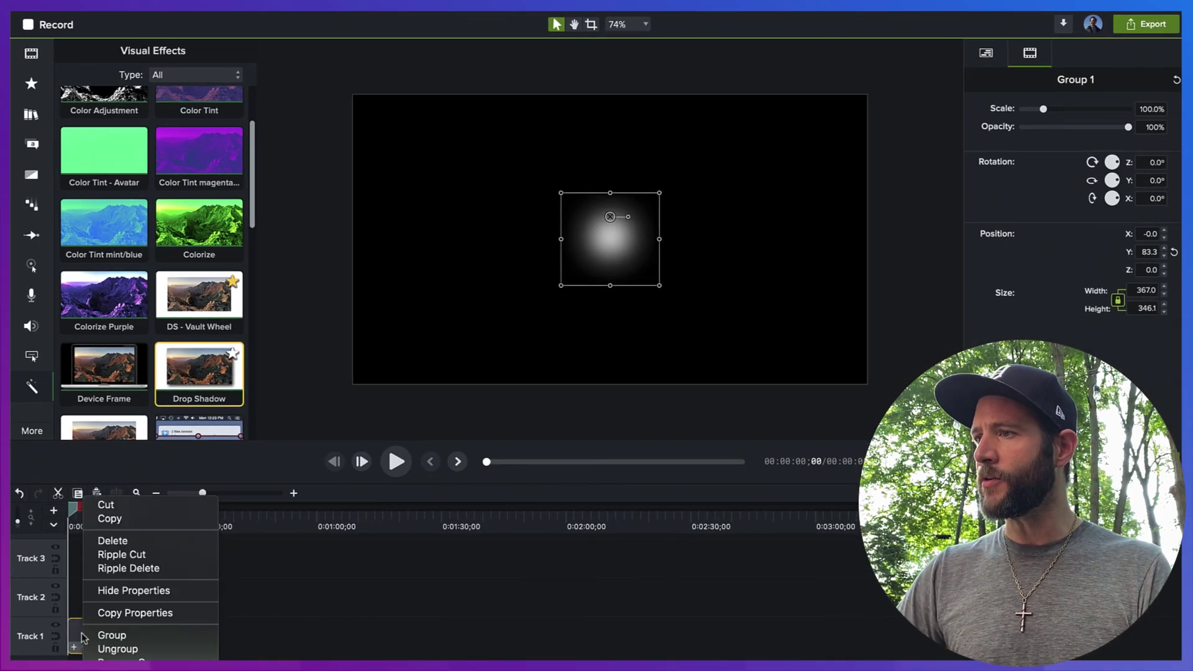
left_click(118, 660)
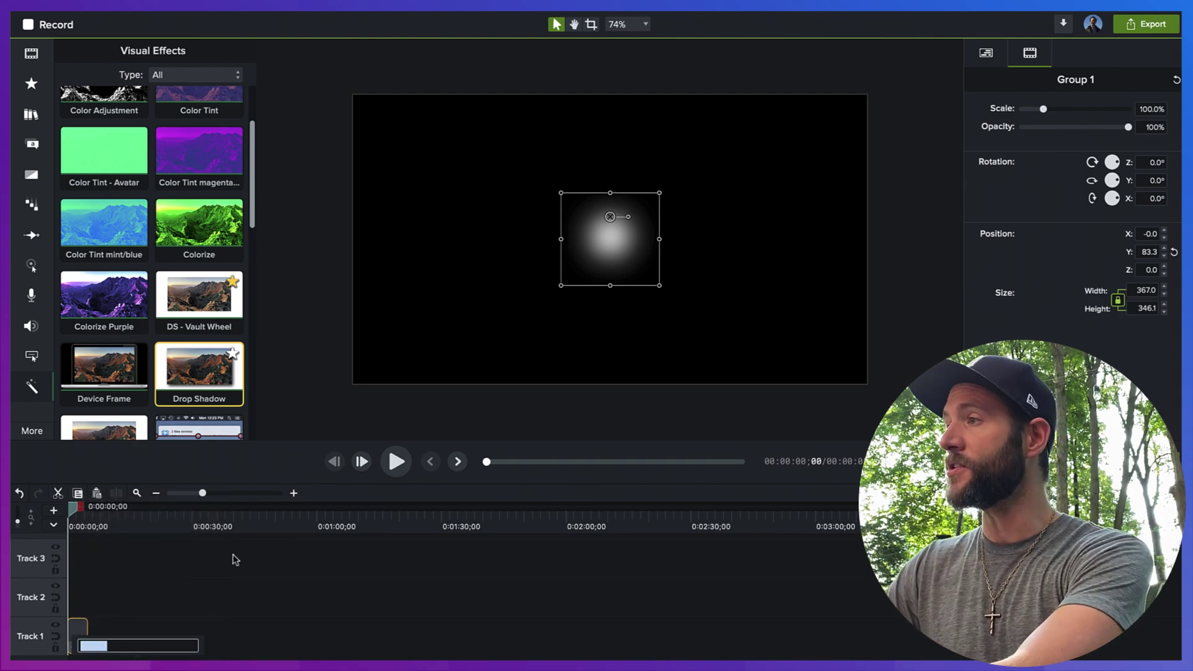
type("Radial Gradient Source")
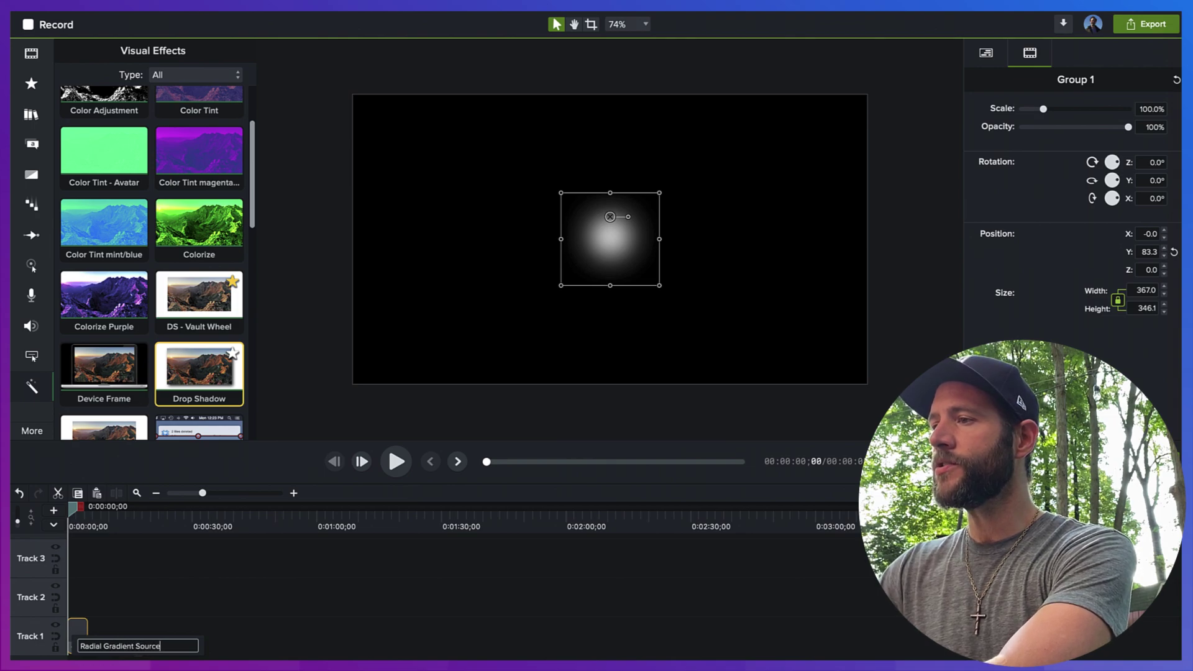
key("Return")
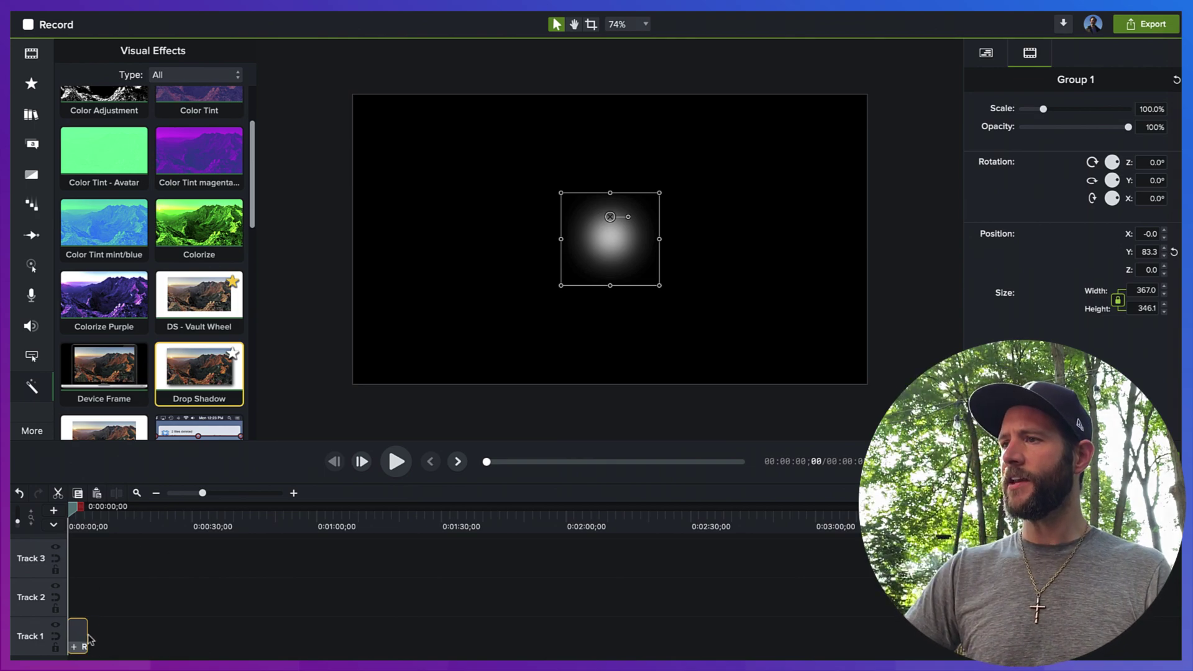
left_click_drag(90, 633, 174, 634)
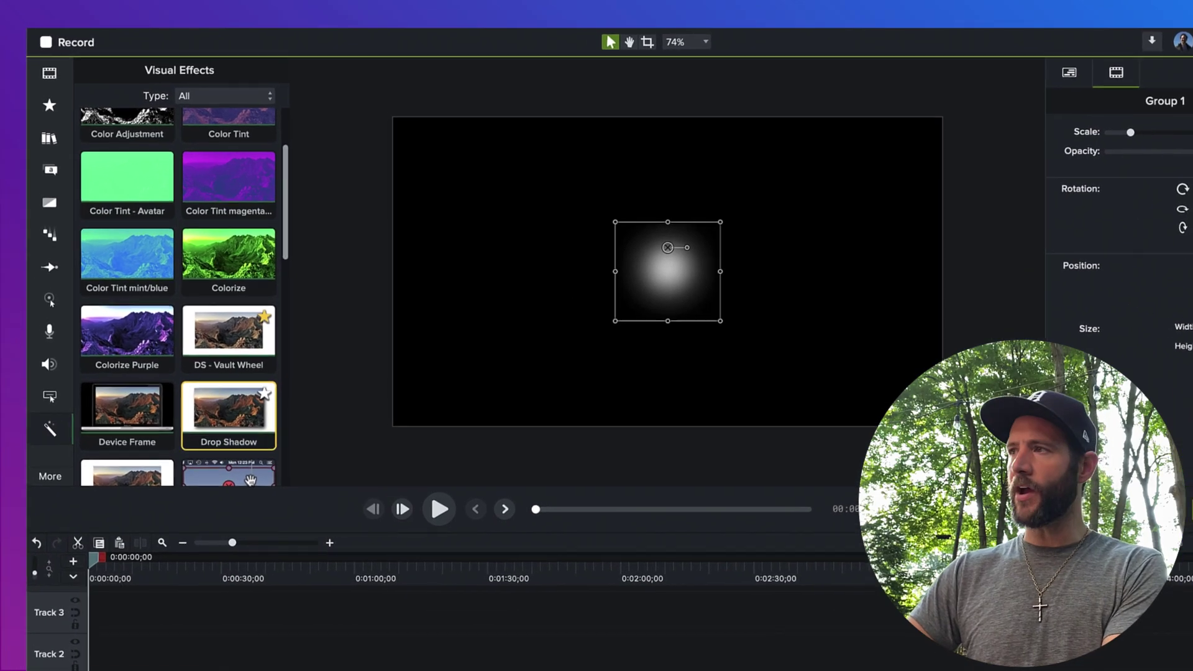
- Add a Color Adjustment effect to Radial Gradient Source and lower its brightness to about 0
scroll(214, 317, "up", 2)
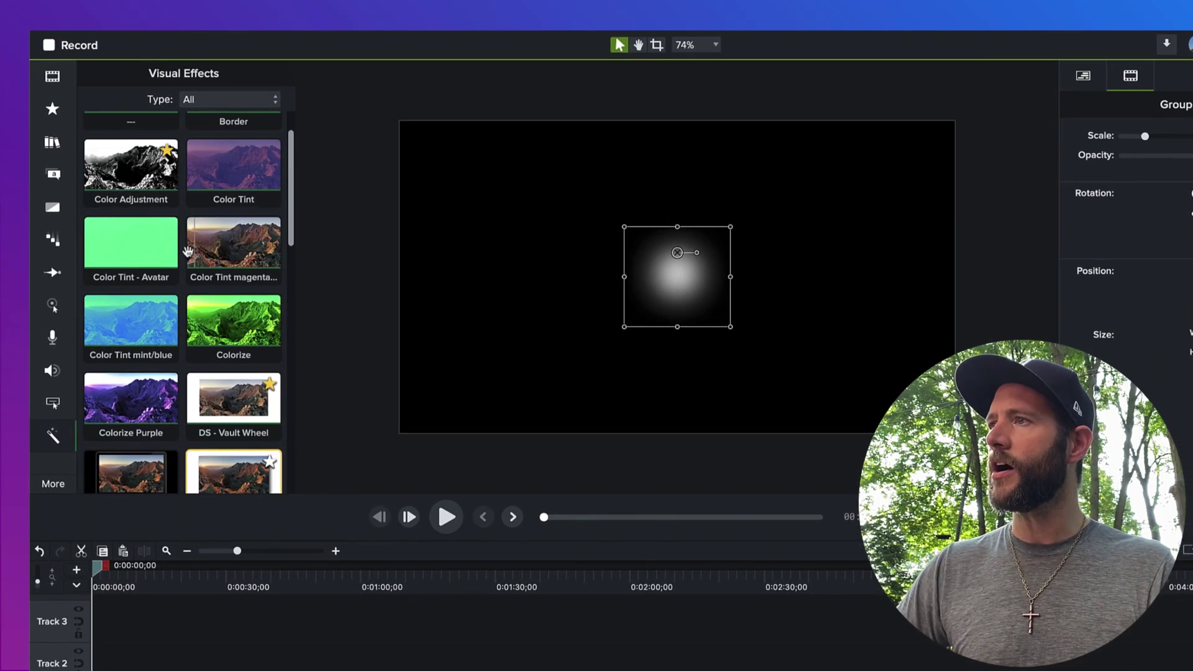
left_click_drag(139, 184, 159, 632)
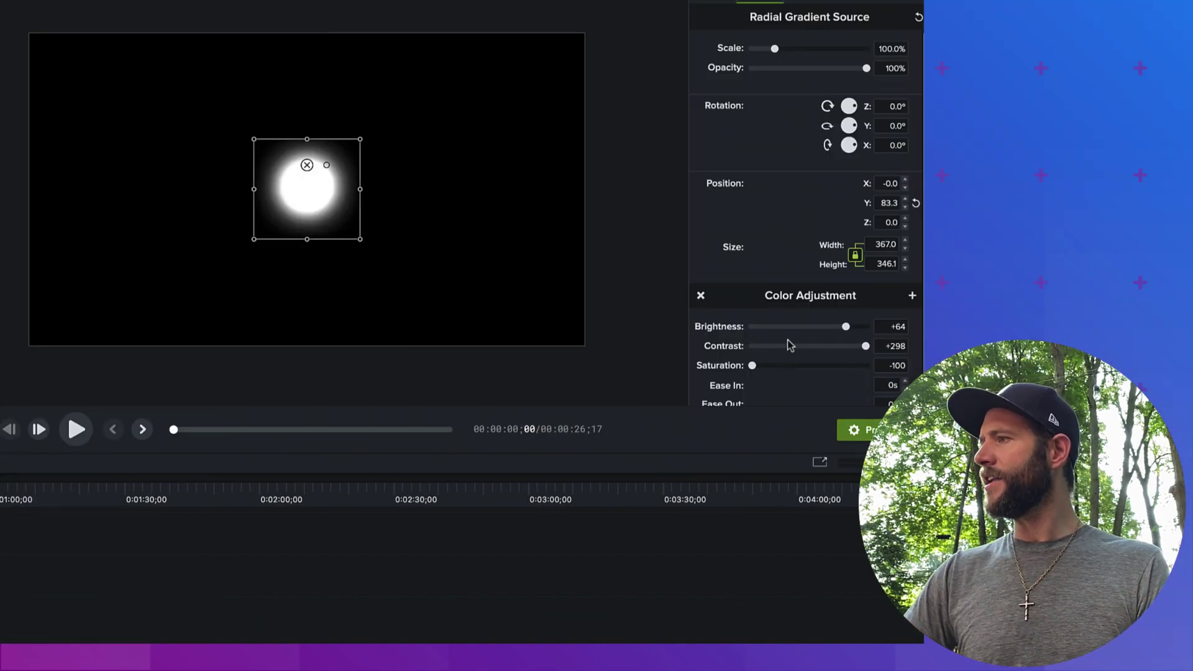
mouse_move(826, 334)
left_mouse_down()
mouse_move(815, 331)
mouse_move(825, 346)
mouse_move(788, 349)
mouse_move(820, 331)
left_mouse_up()
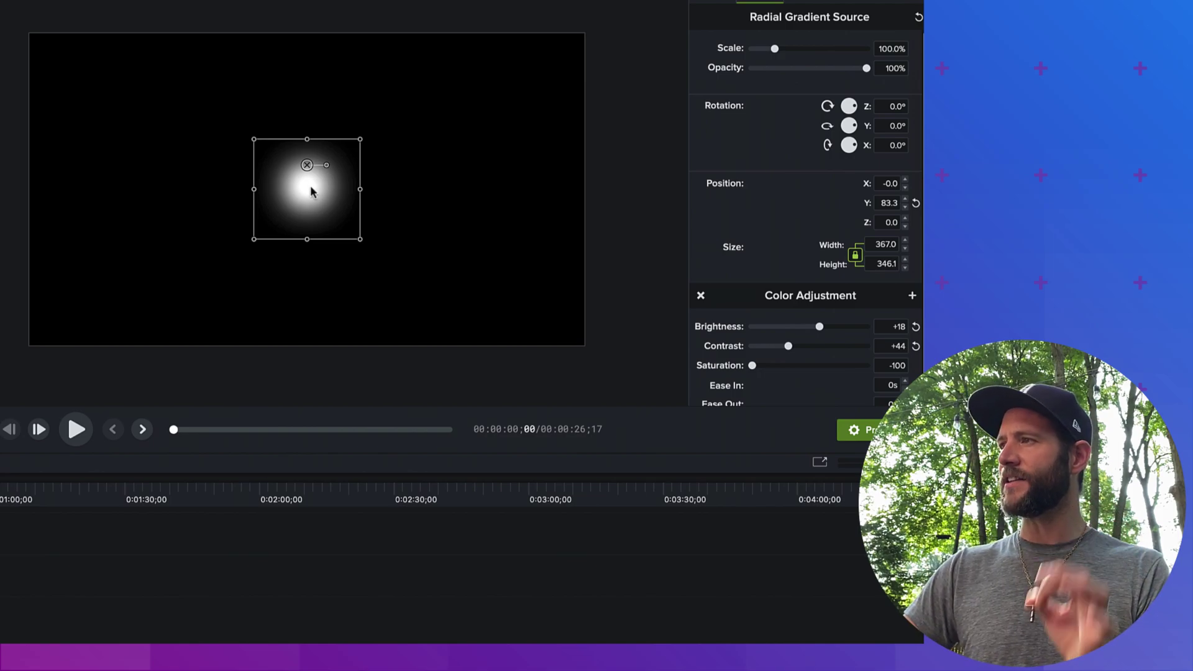
left_click_drag(820, 326, 809, 327)
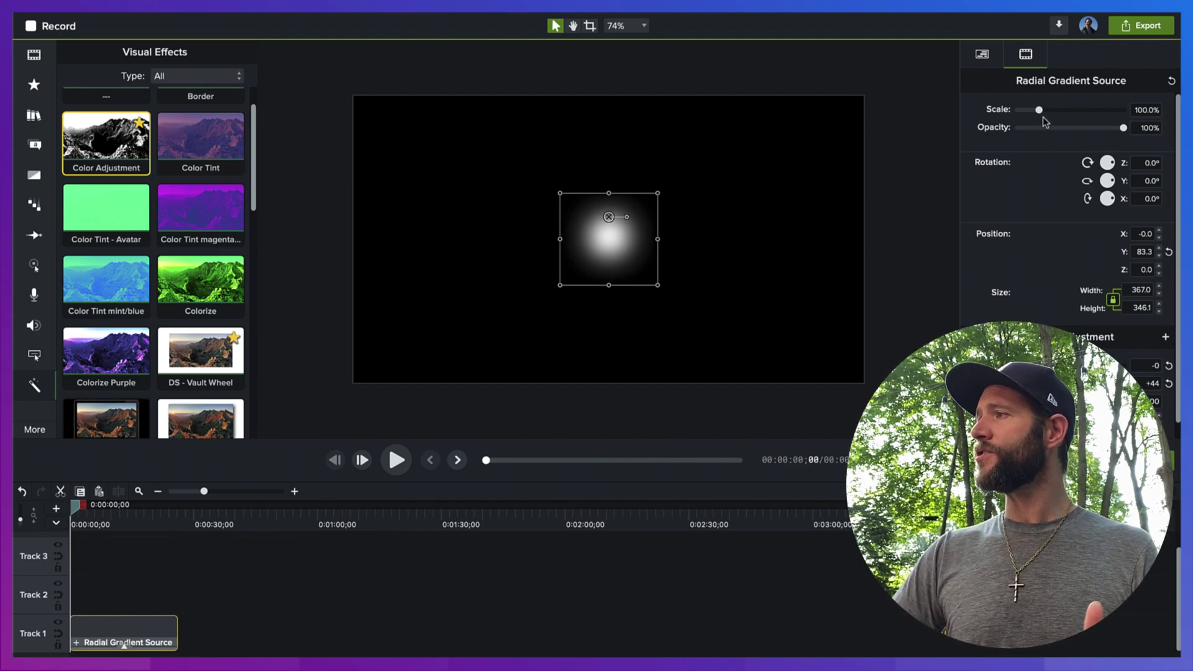
- Scale the glow to 500% and move it higher so it fills the canvas, then browse Visual Effects
left_click_drag(1039, 111, 1127, 116)
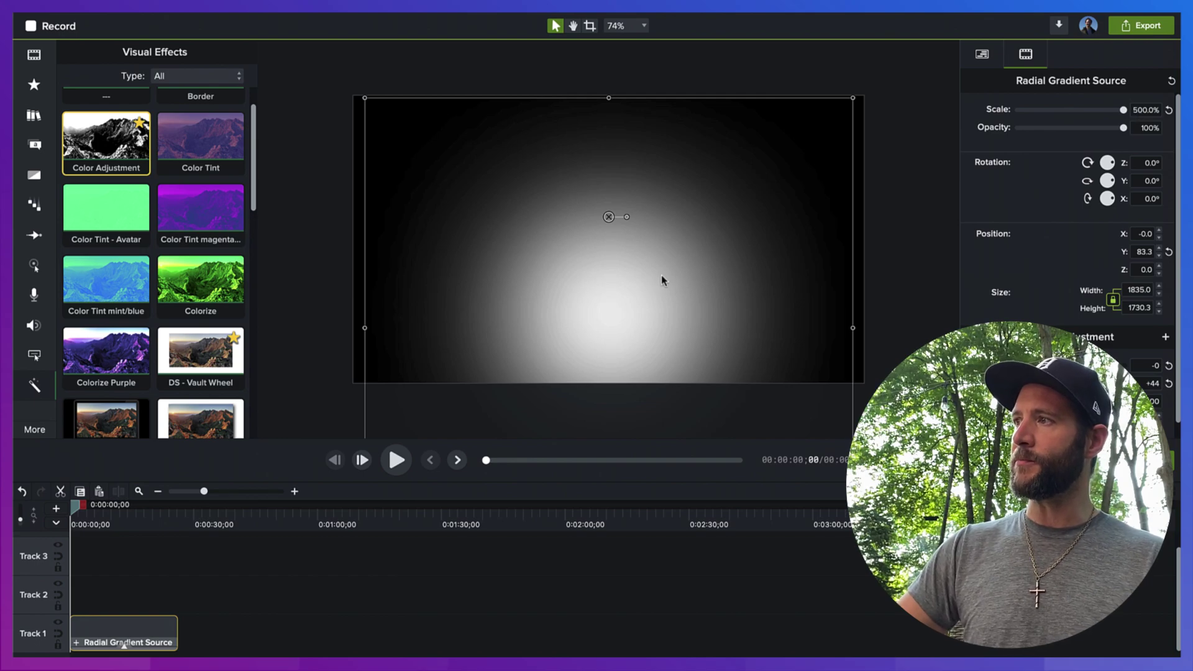
left_click_drag(662, 275, 646, 257)
left_click(876, 274)
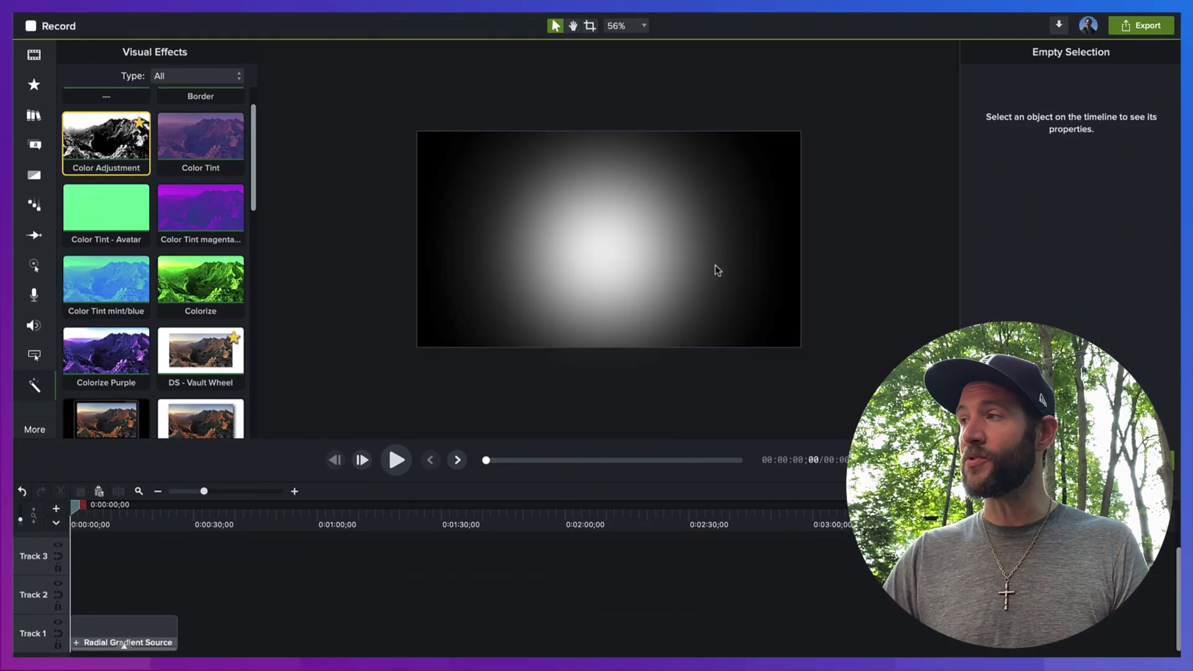
scroll(718, 270, "up", 2)
scroll(717, 270, "up", 2)
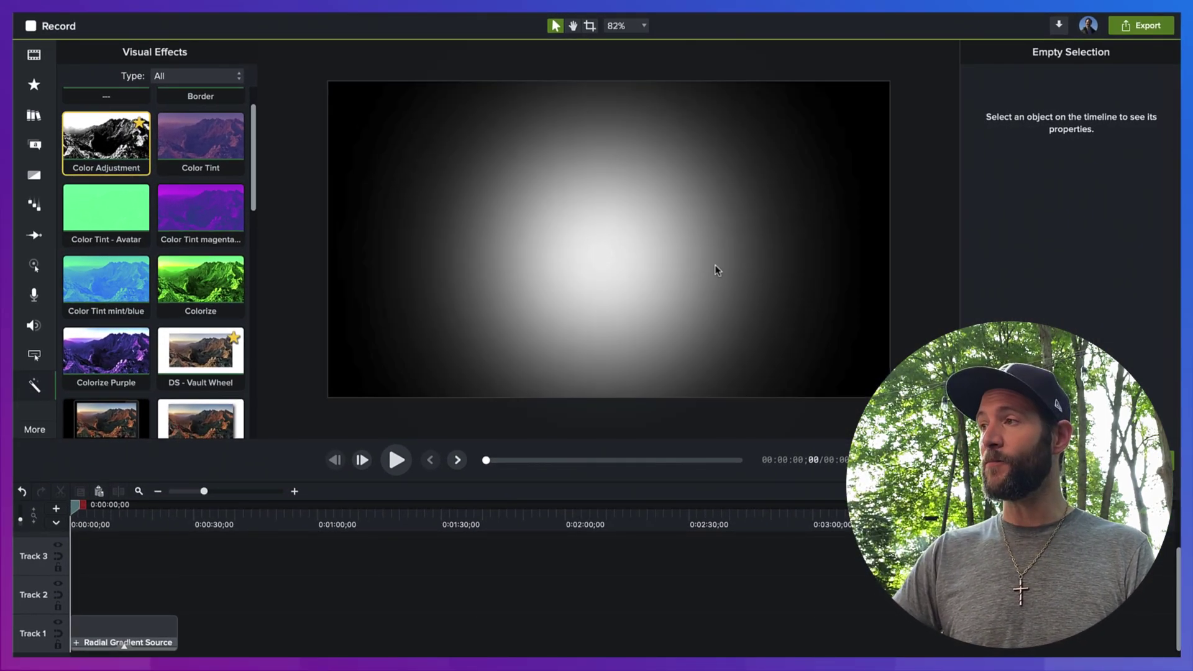
scroll(718, 270, "down", 2)
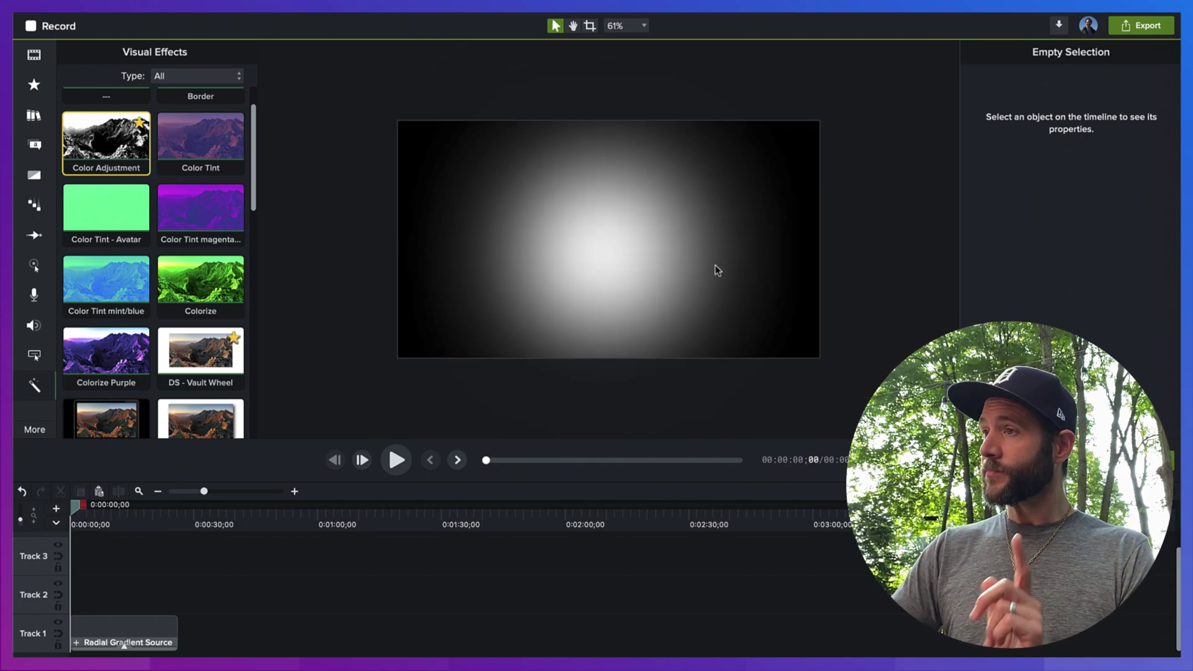
scroll(614, 199, "up", 4)
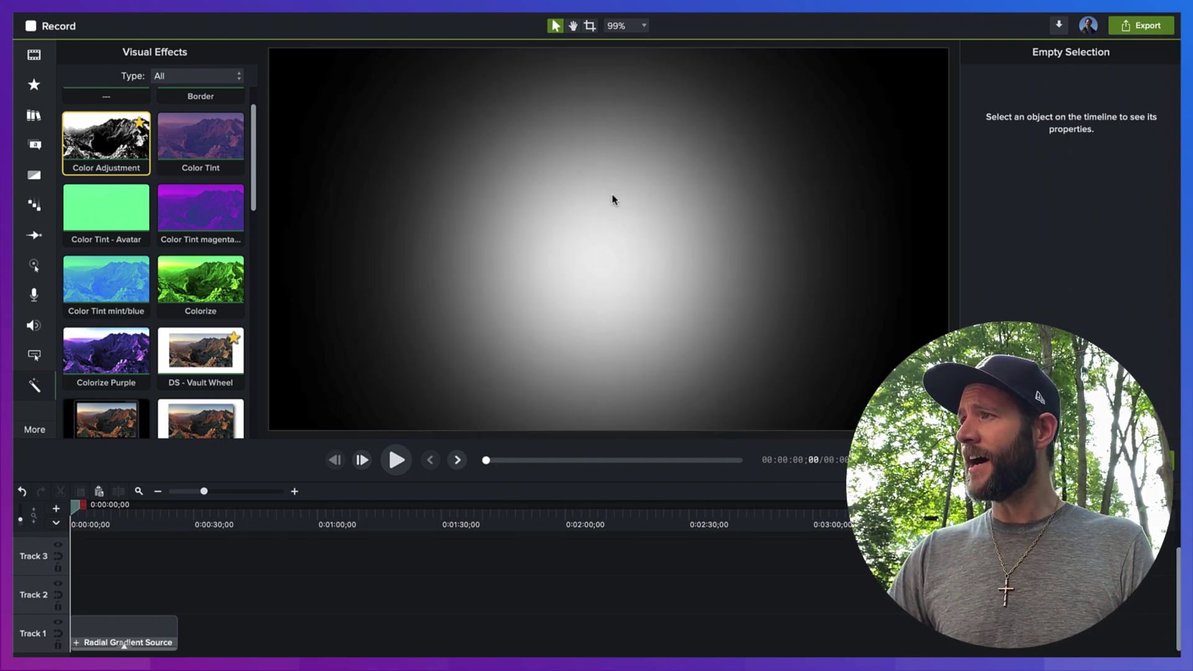
scroll(613, 199, "down", 2)
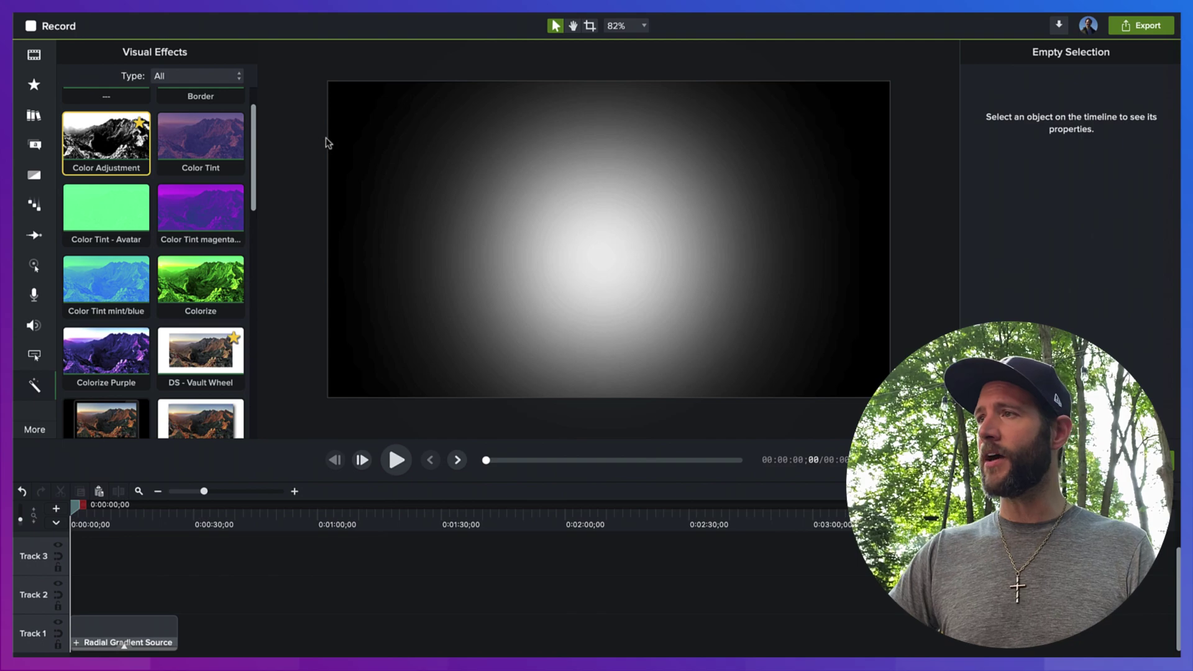
- Add a Color Tint to the gradient and set its light tone to blue #007AFF
left_click_drag(229, 129, 160, 632)
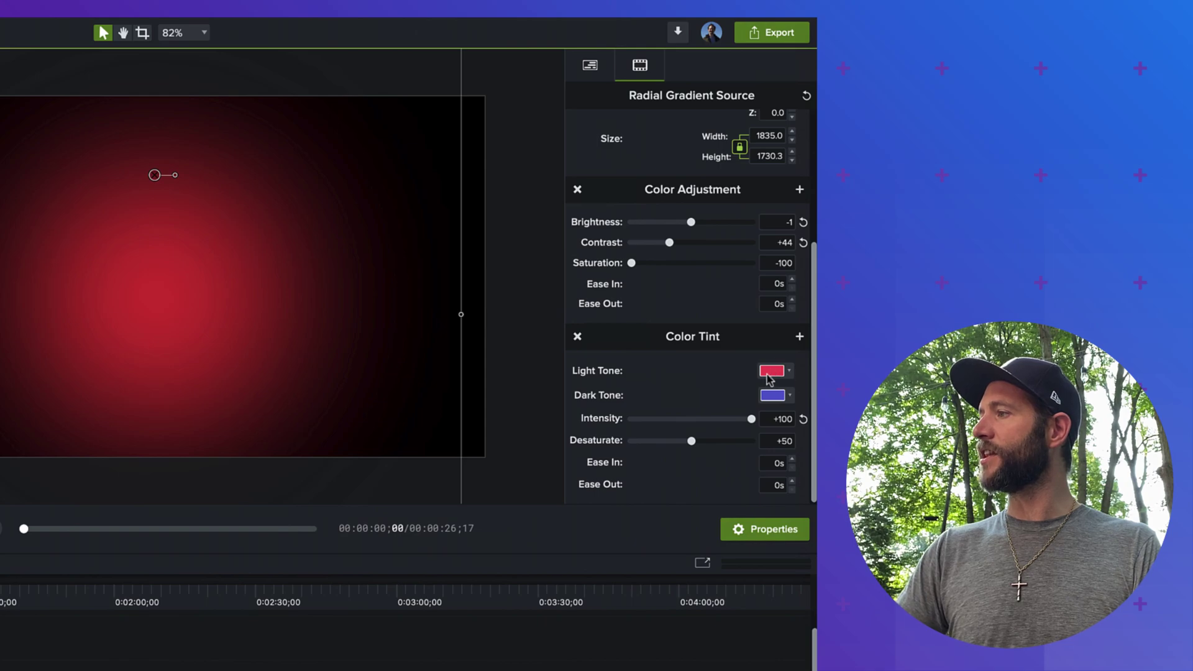
left_click(770, 373)
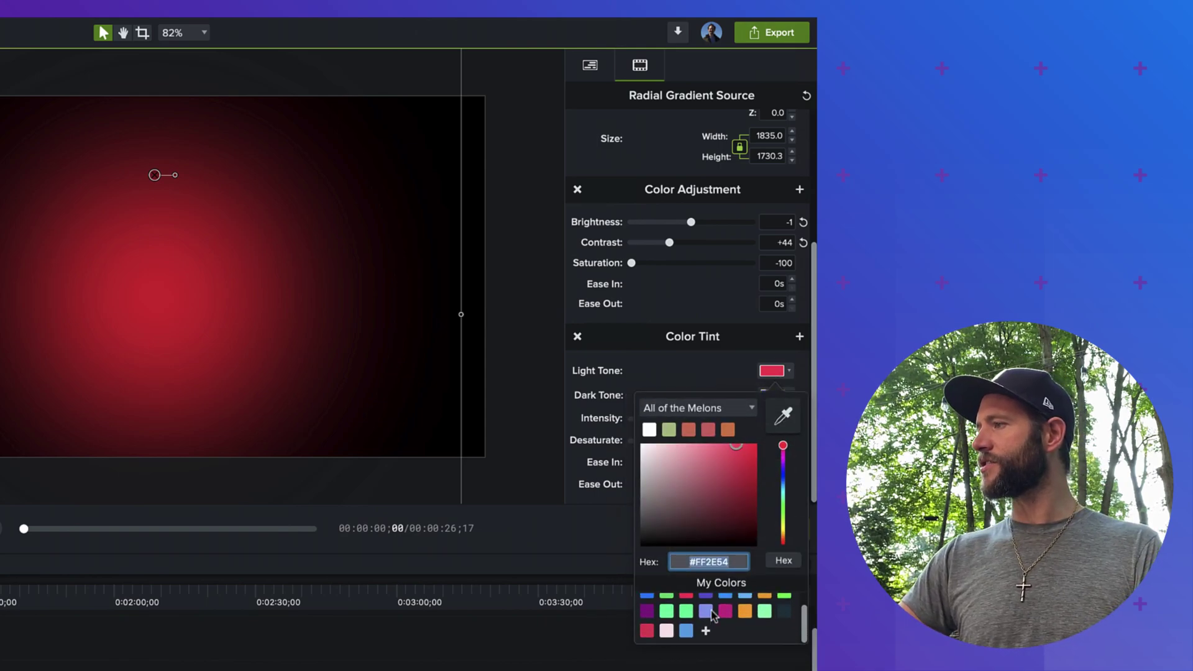
left_click(687, 614)
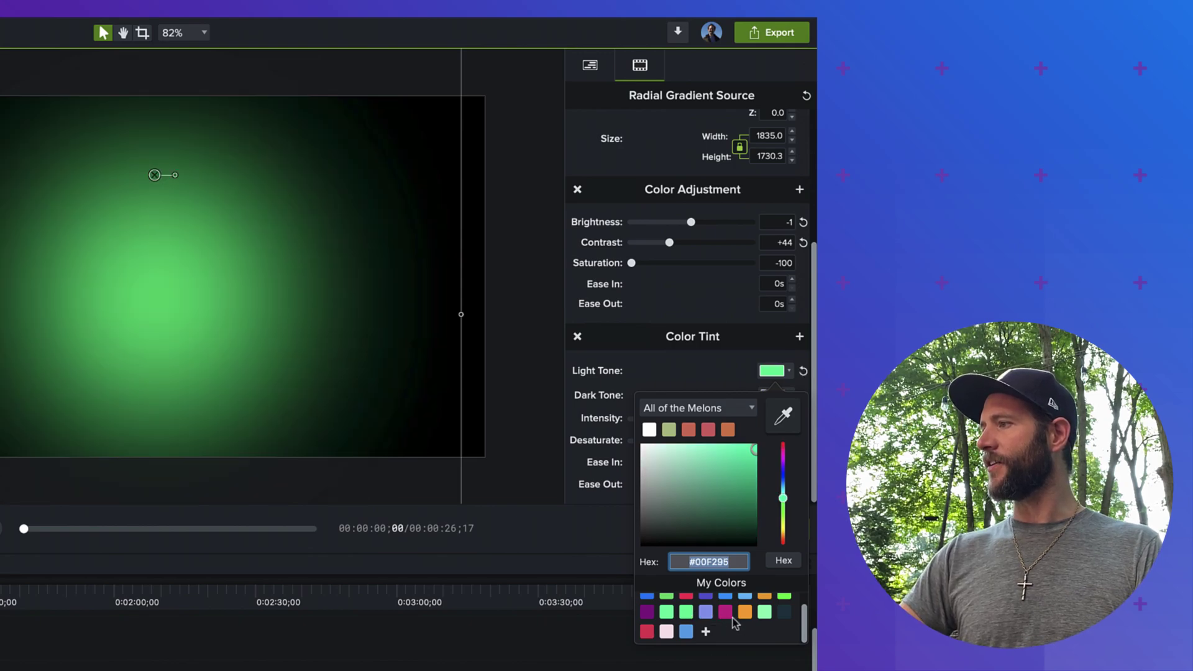
scroll(735, 624, "up", 1)
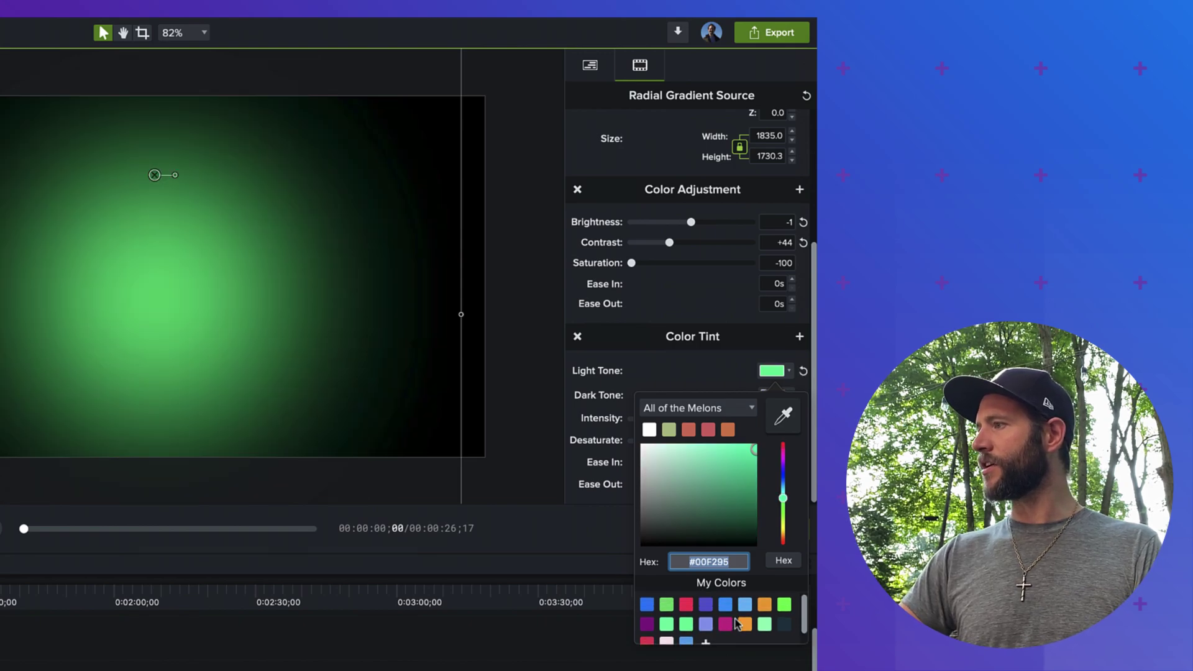
left_click(706, 606)
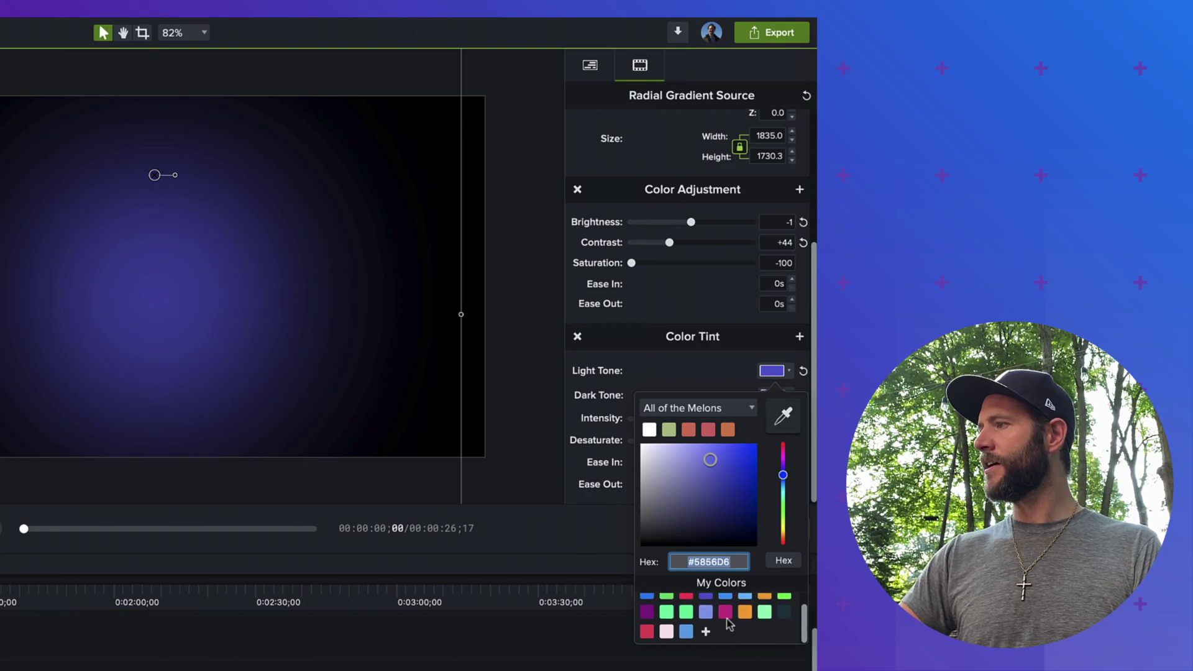
scroll(659, 612, "down", 1)
left_click(648, 596)
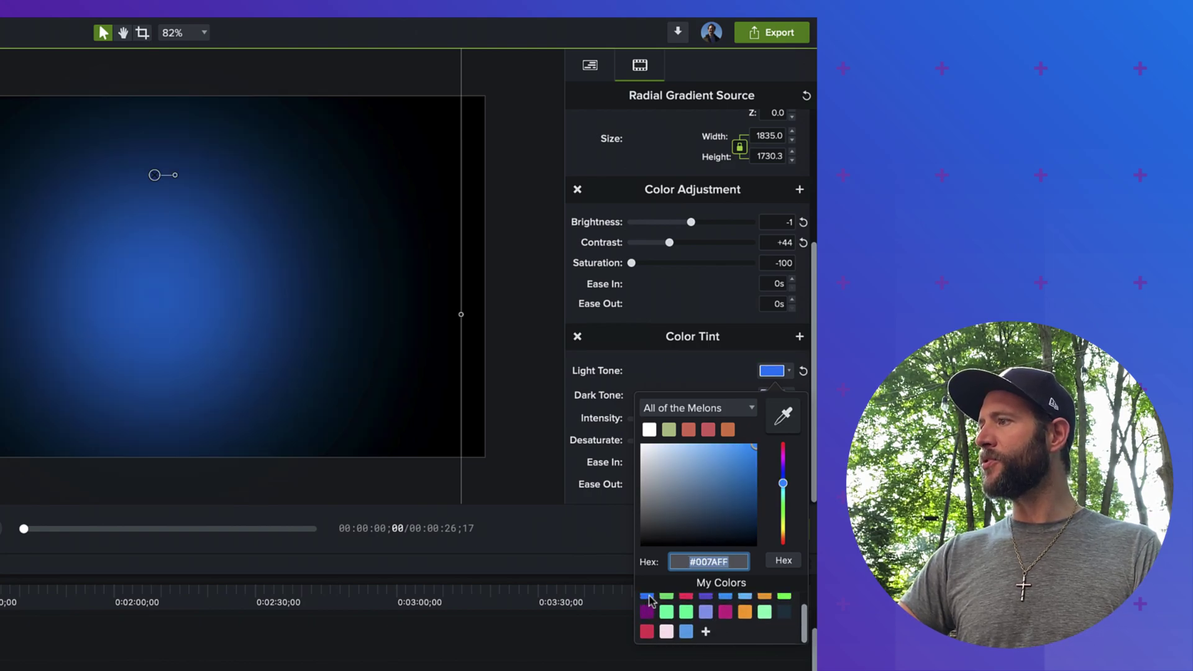
scroll(699, 612, "up", 1)
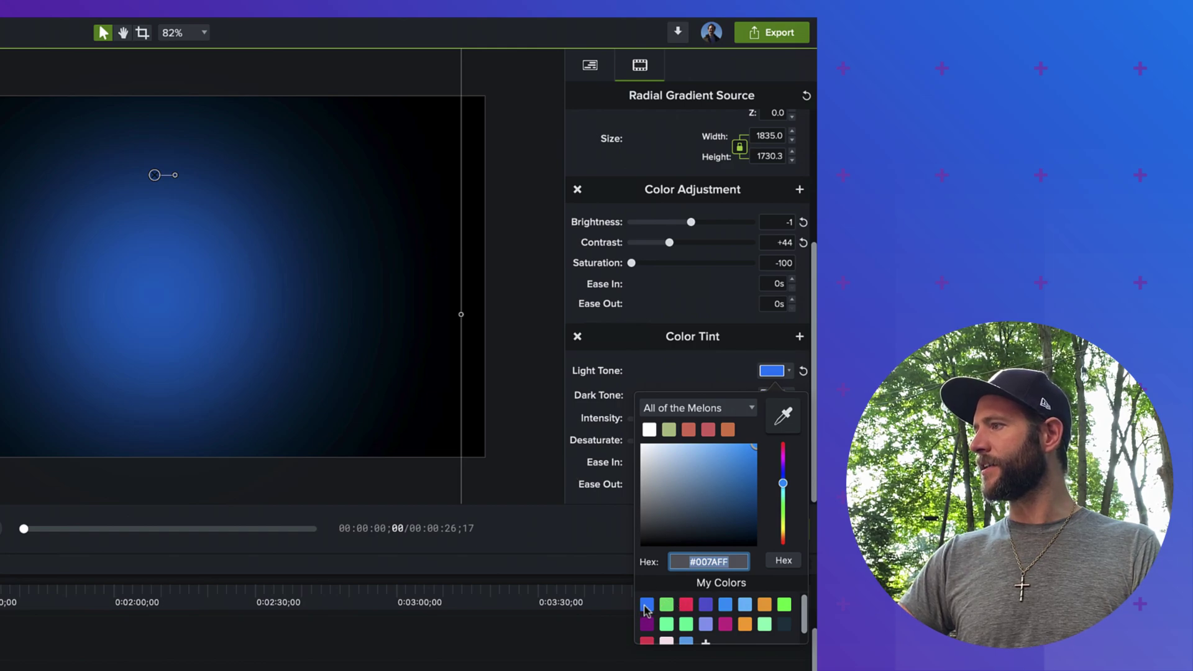
left_click(519, 434)
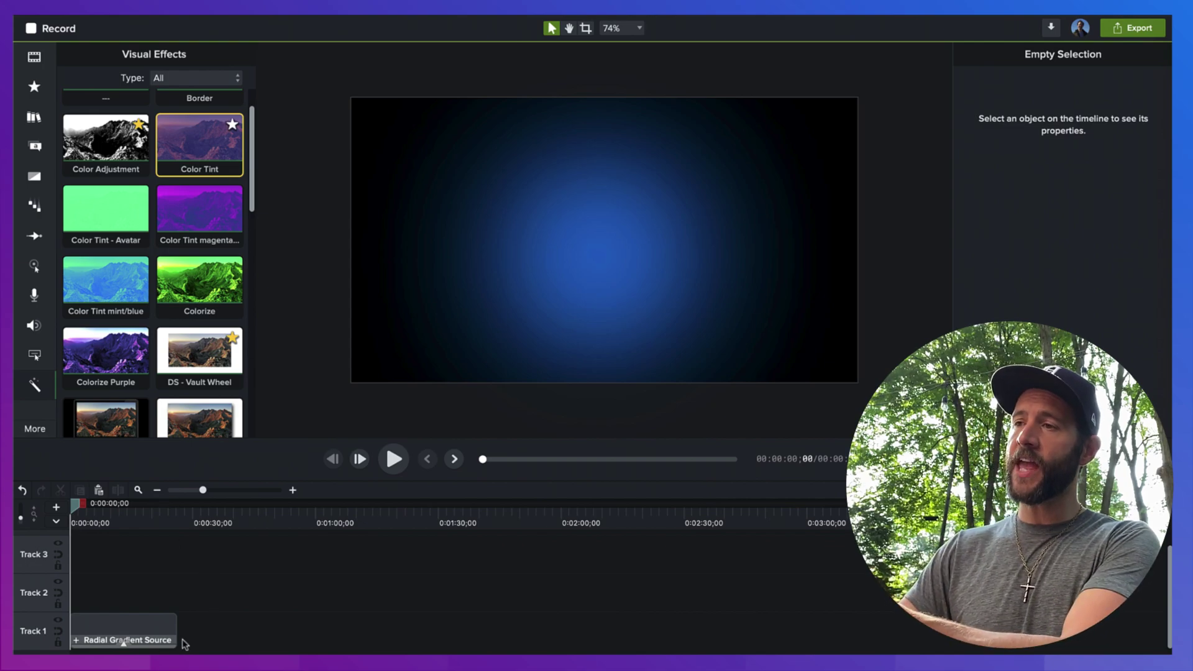
- Move the gradient clip up a track and add a white rectangle shape to the canvas
left_click(115, 630)
left_click_drag(115, 634, 115, 587)
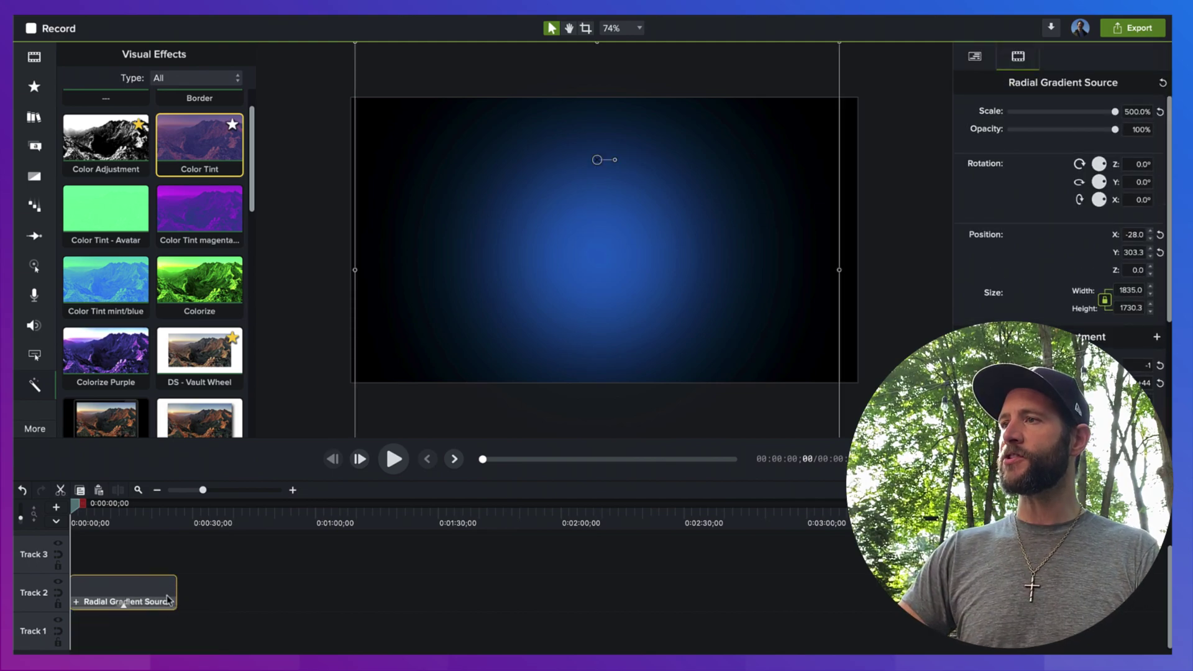
left_click(35, 146)
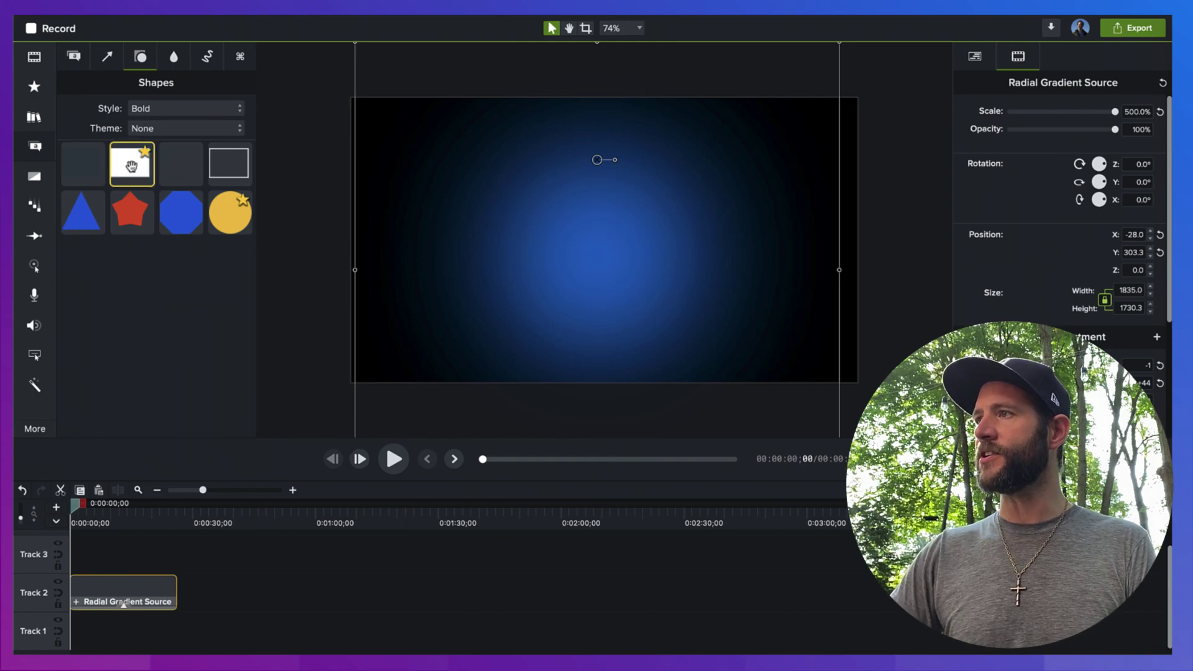
left_click_drag(132, 172, 485, 189)
key("ctrl+z")
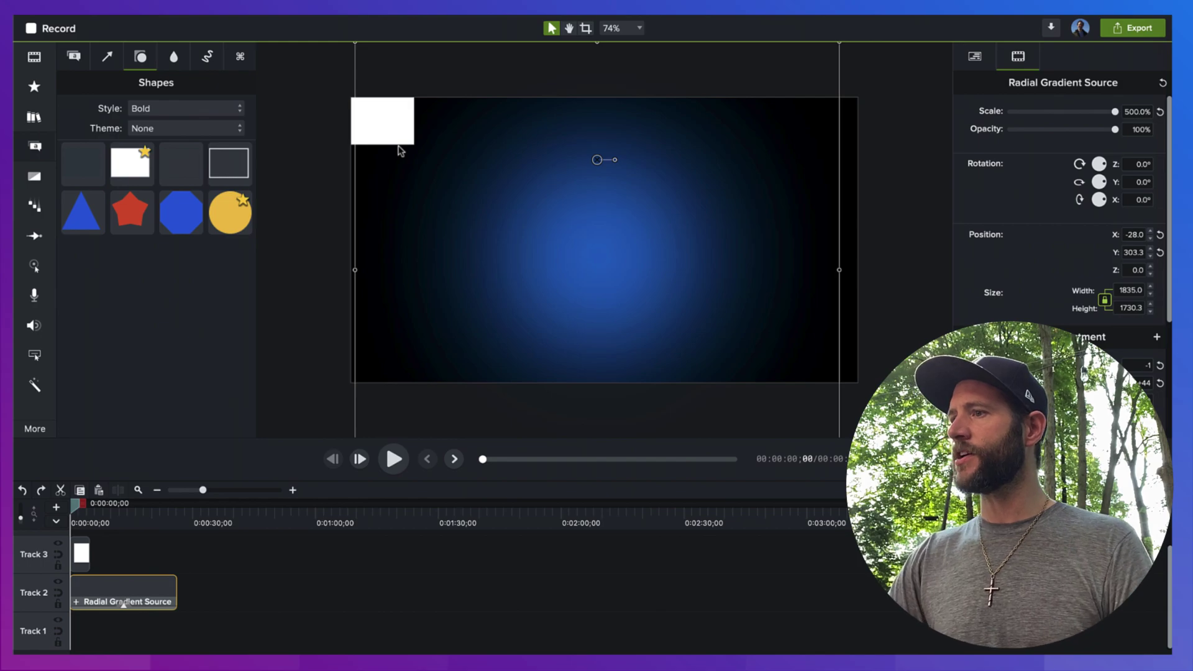
- Place the rectangle clip beneath the gradient and stretch it across the full 1920×1080 canvas
left_click(398, 144)
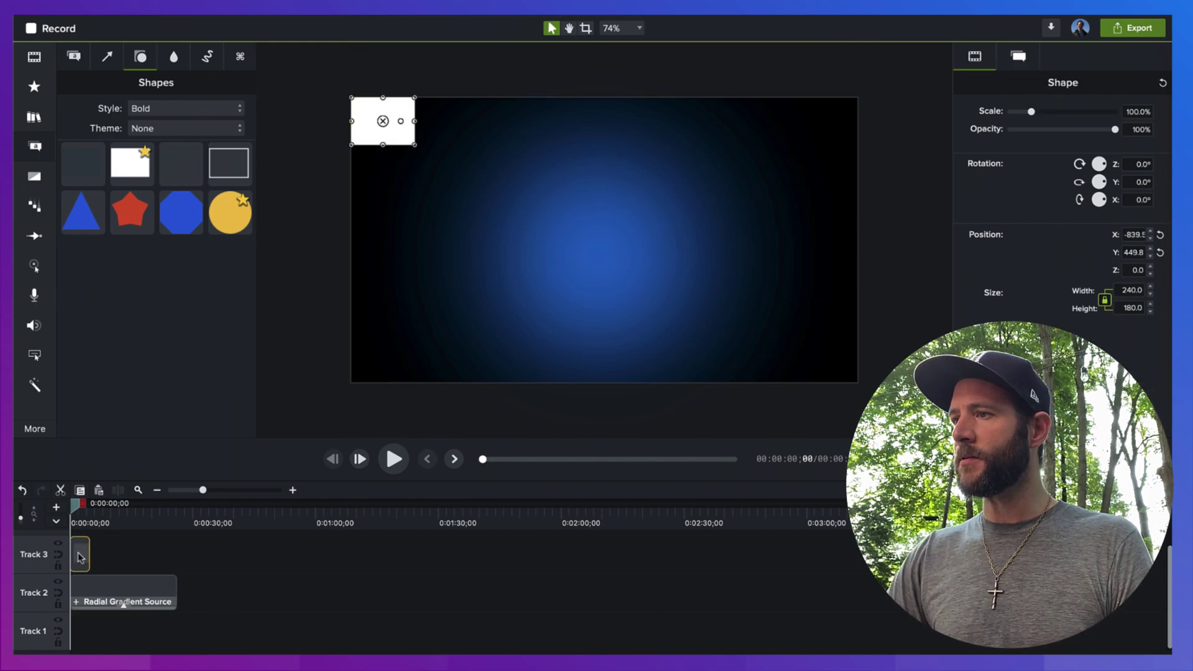
left_click_drag(79, 558, 78, 629)
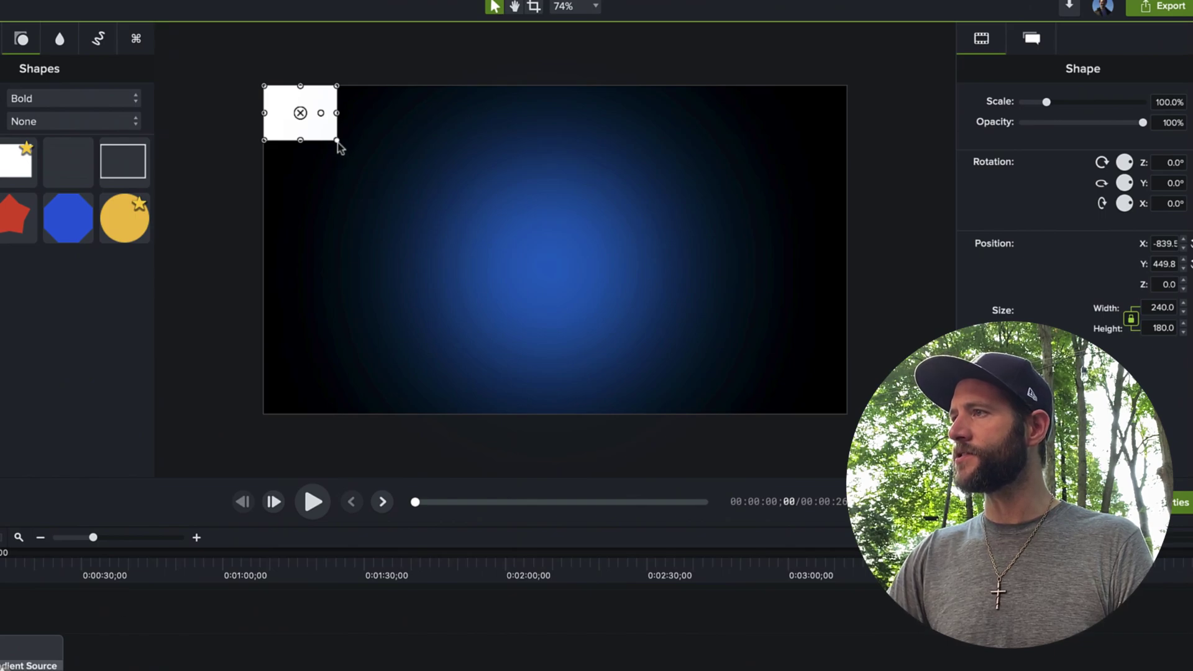
left_click_drag(337, 142, 842, 419)
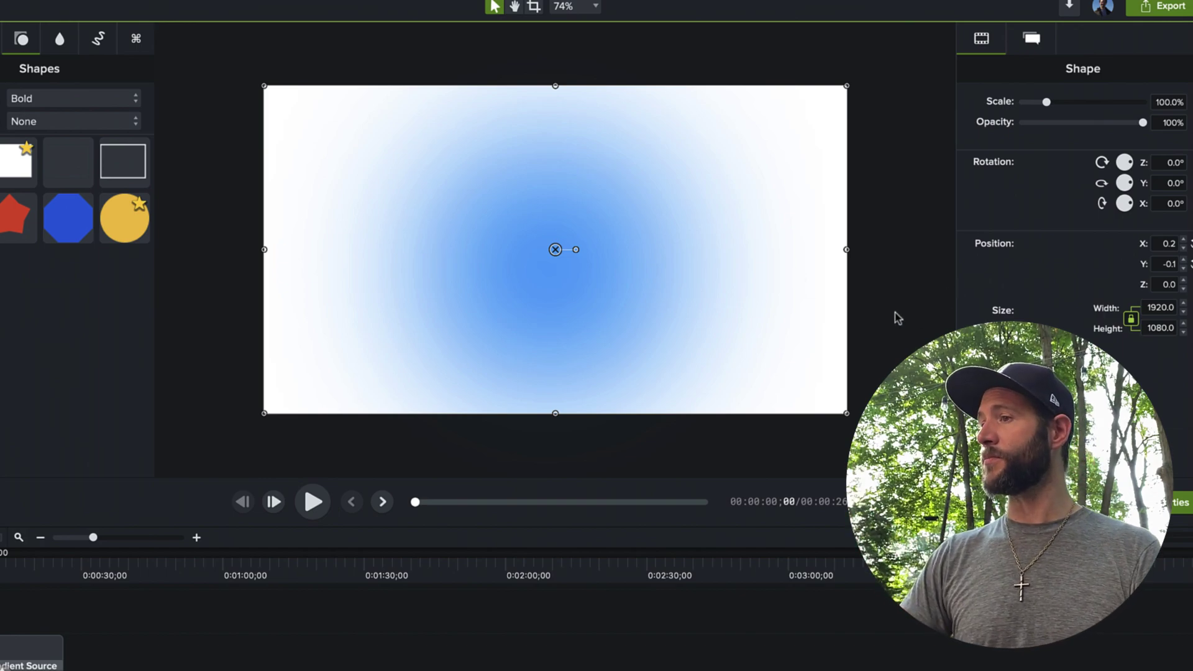
- Set the rectangle's outline colour to deep blue
left_click(1032, 38)
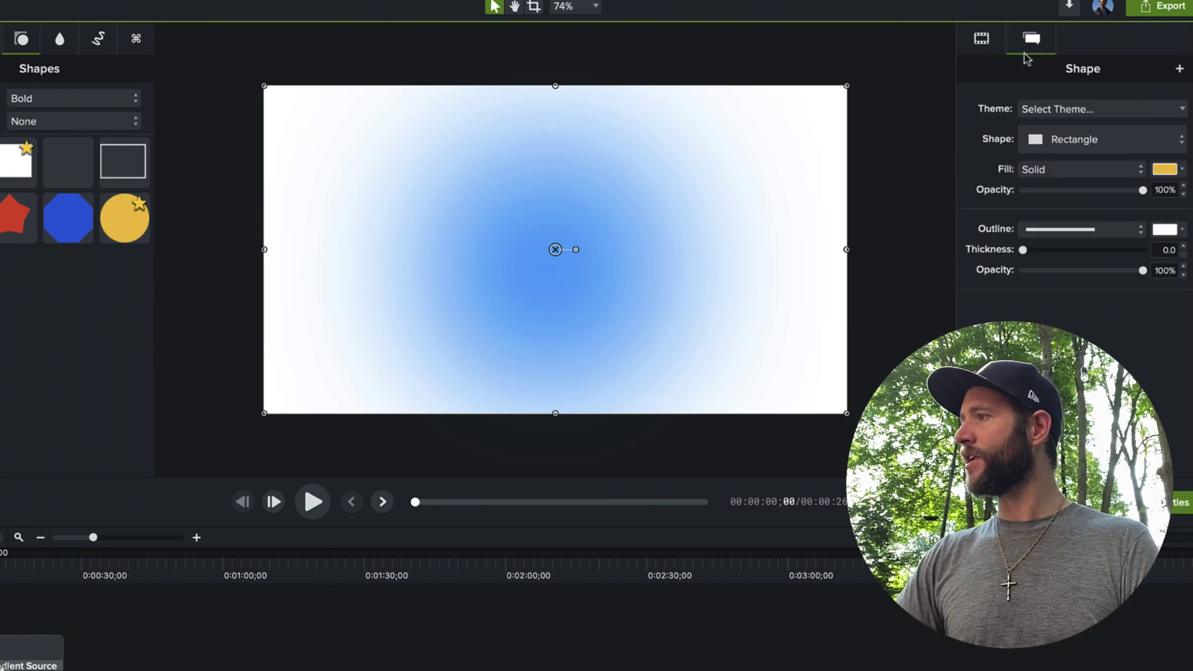
left_click(1165, 229)
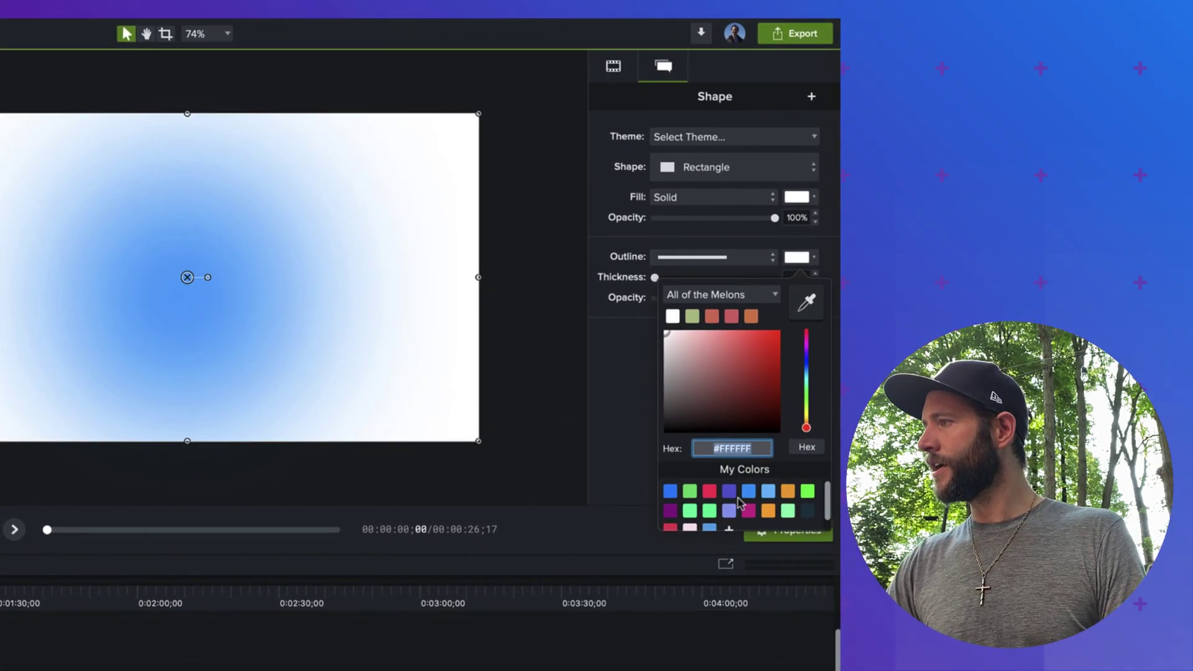
left_click(727, 491)
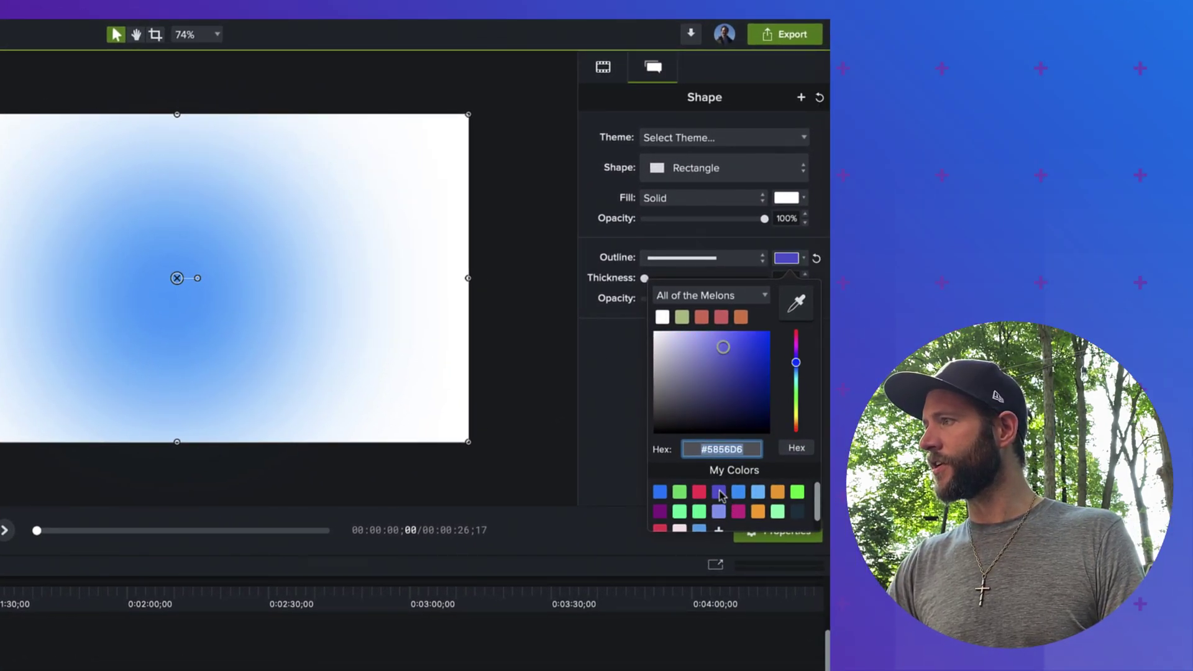
left_click(755, 351)
- Fill the rectangle with blue #007AFF, darkened to #003D80
left_click(792, 196)
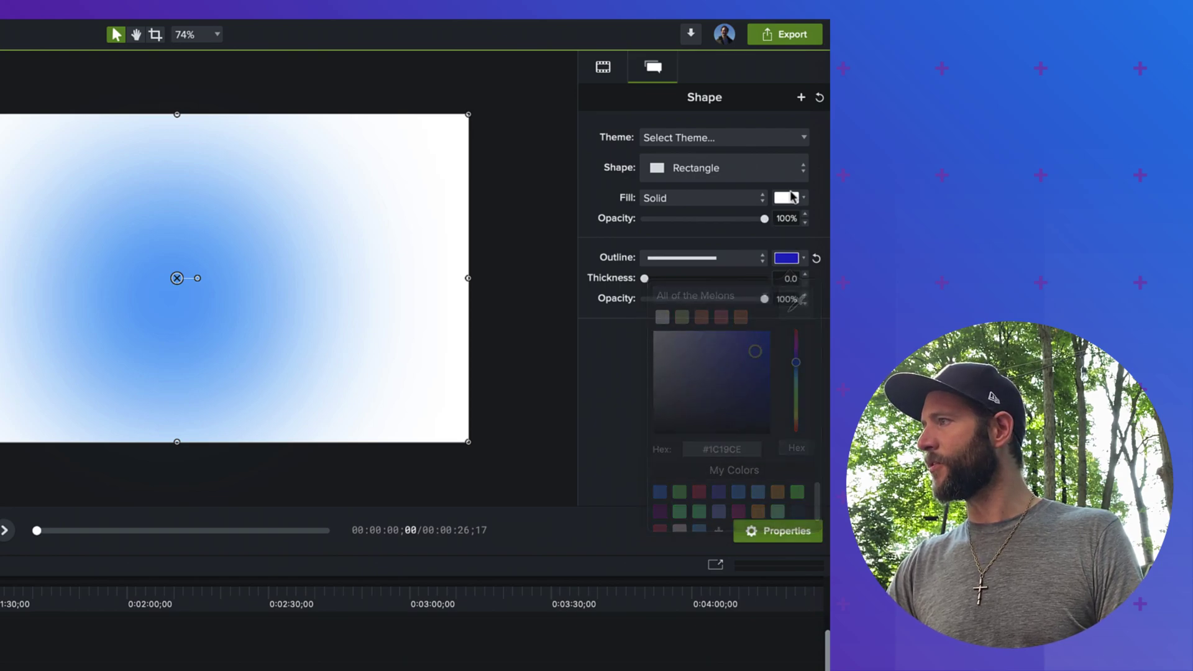
left_click(720, 433)
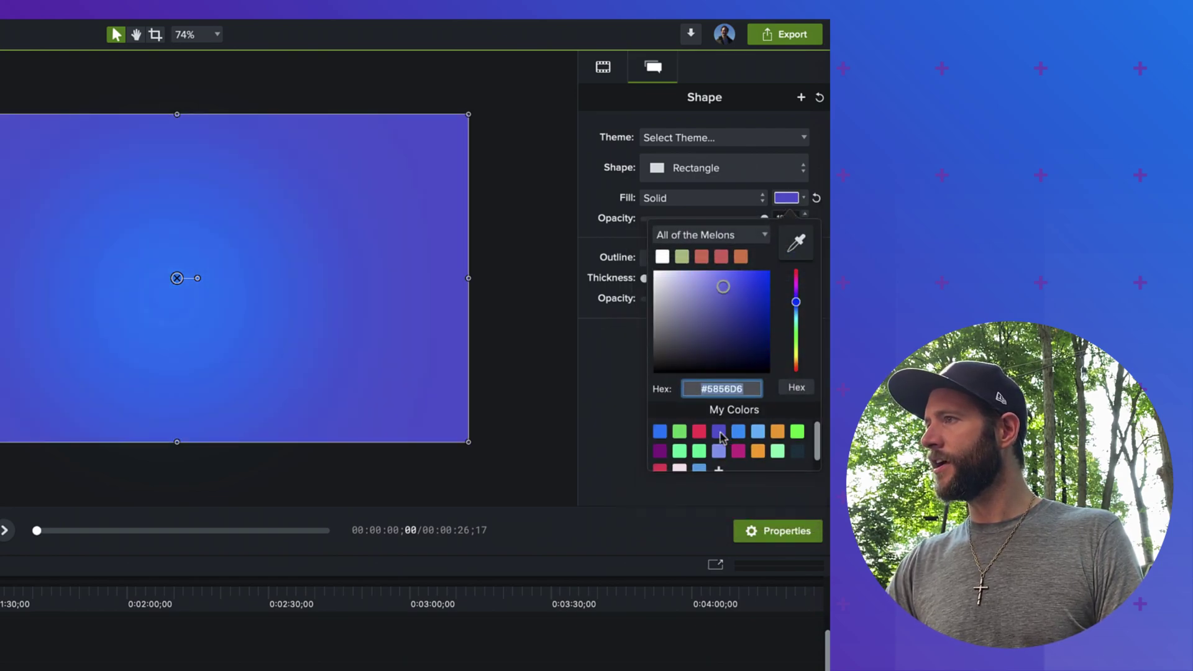
left_click(661, 435)
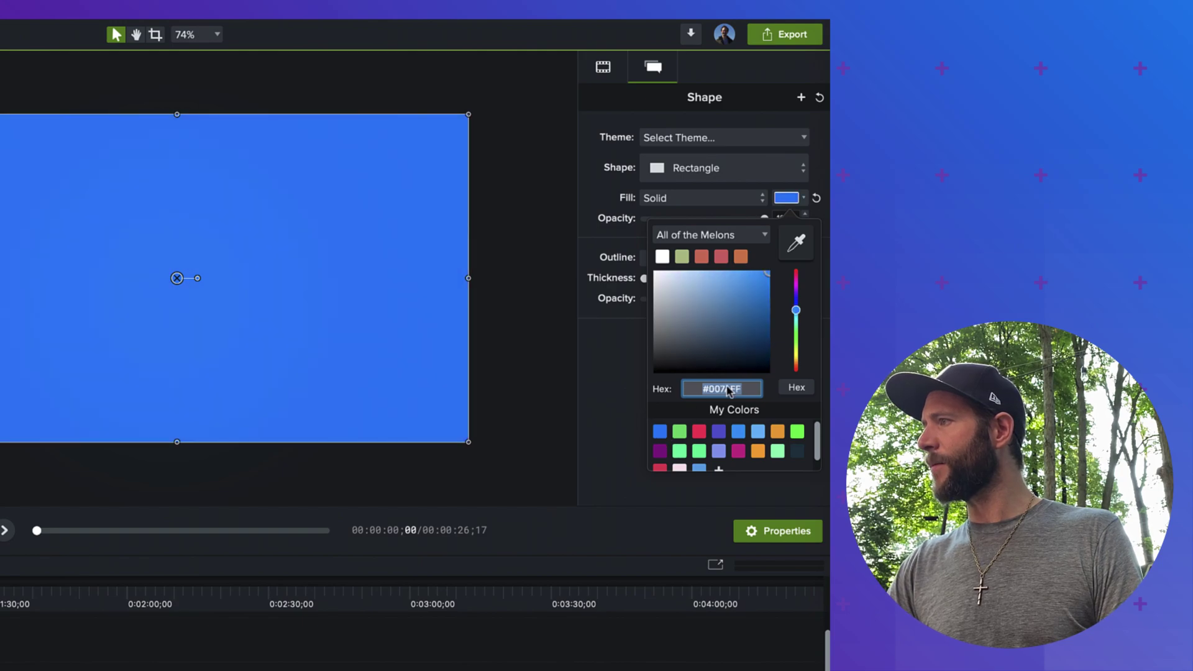
left_click_drag(769, 307, 769, 322)
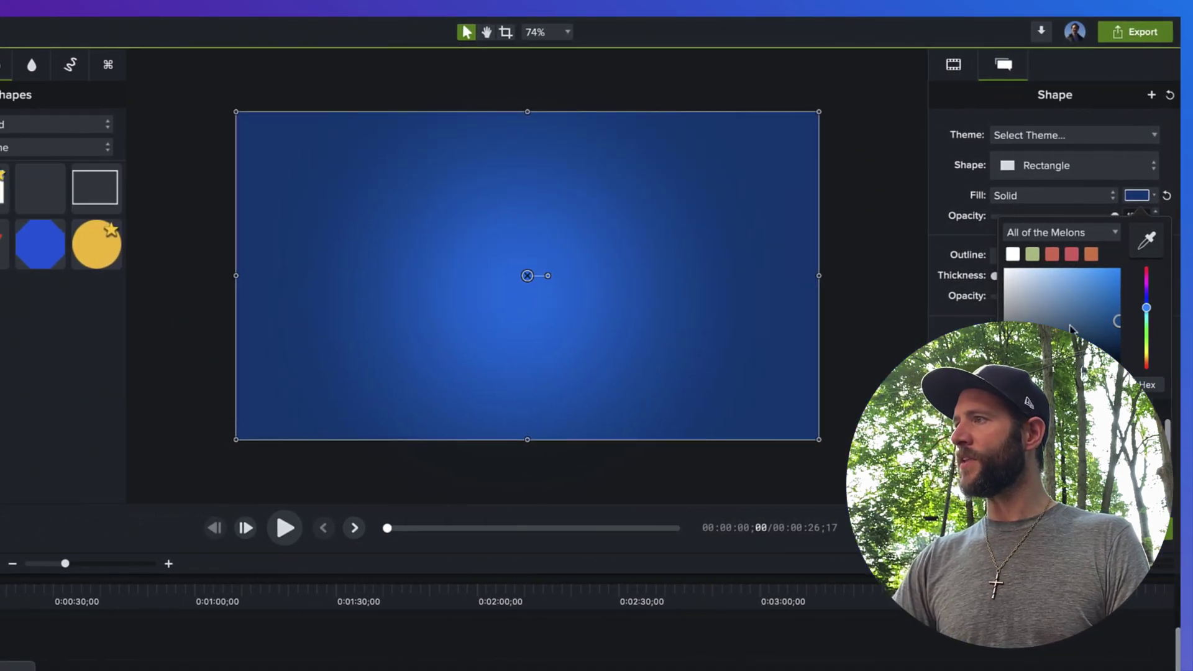
left_click(572, 305)
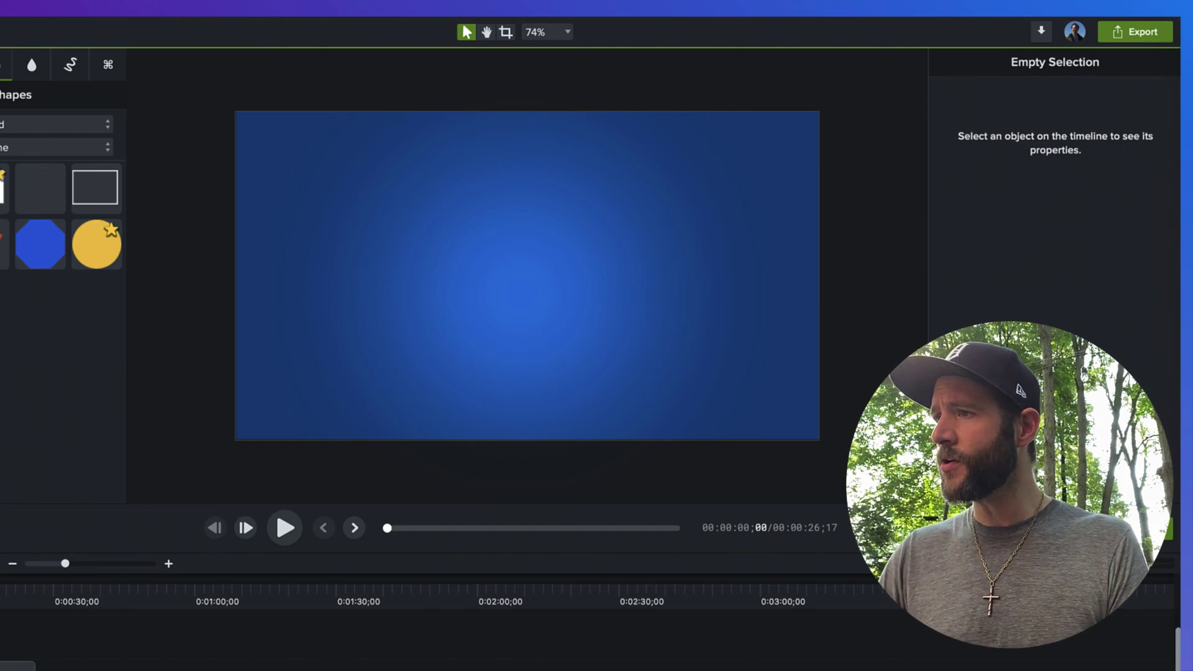
- Enlarge the blue gradient and position its glow toward the lower right of the canvas
left_click(62, 649)
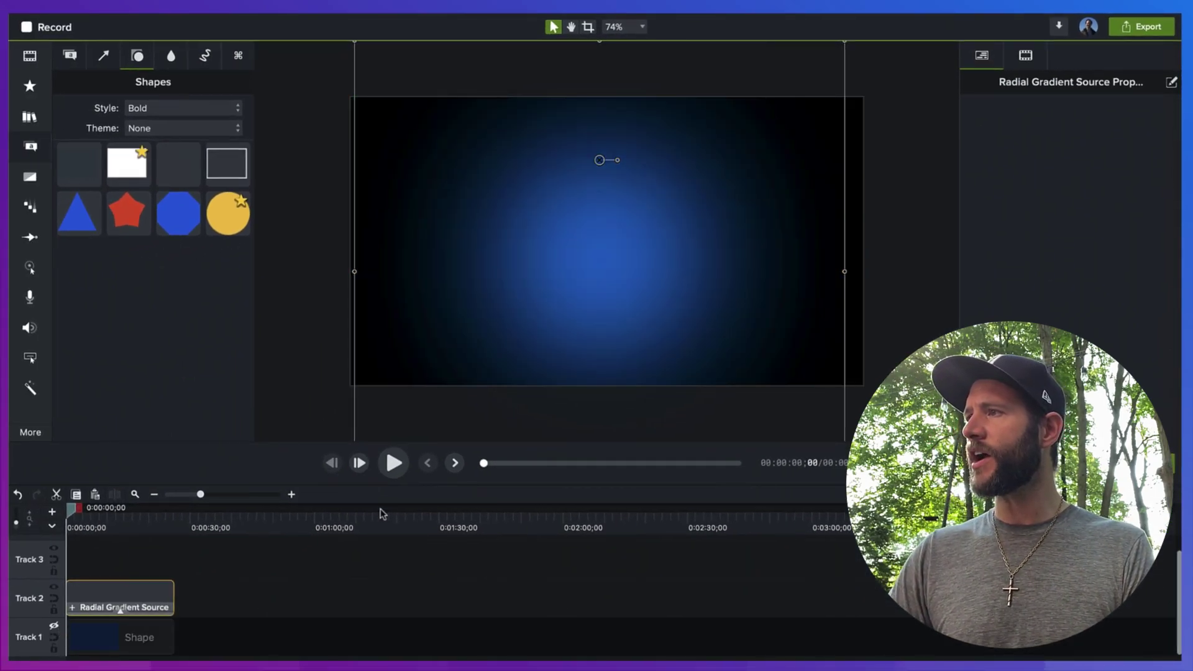
scroll(580, 317, "down", 3)
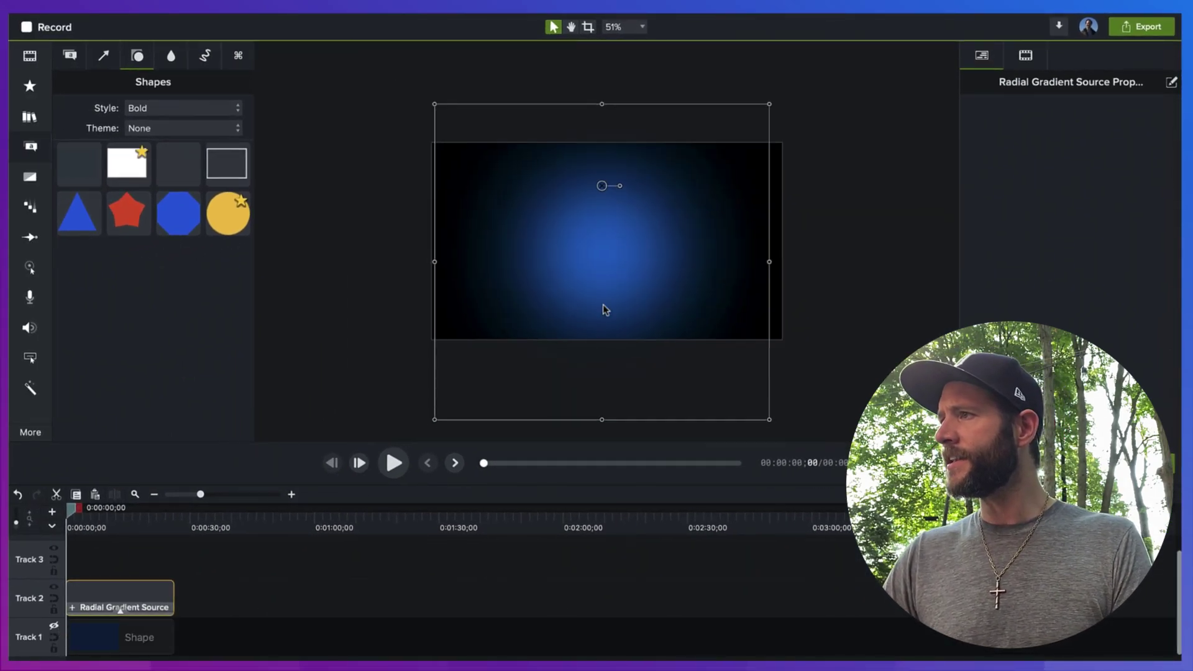
scroll(610, 301, "up", 2)
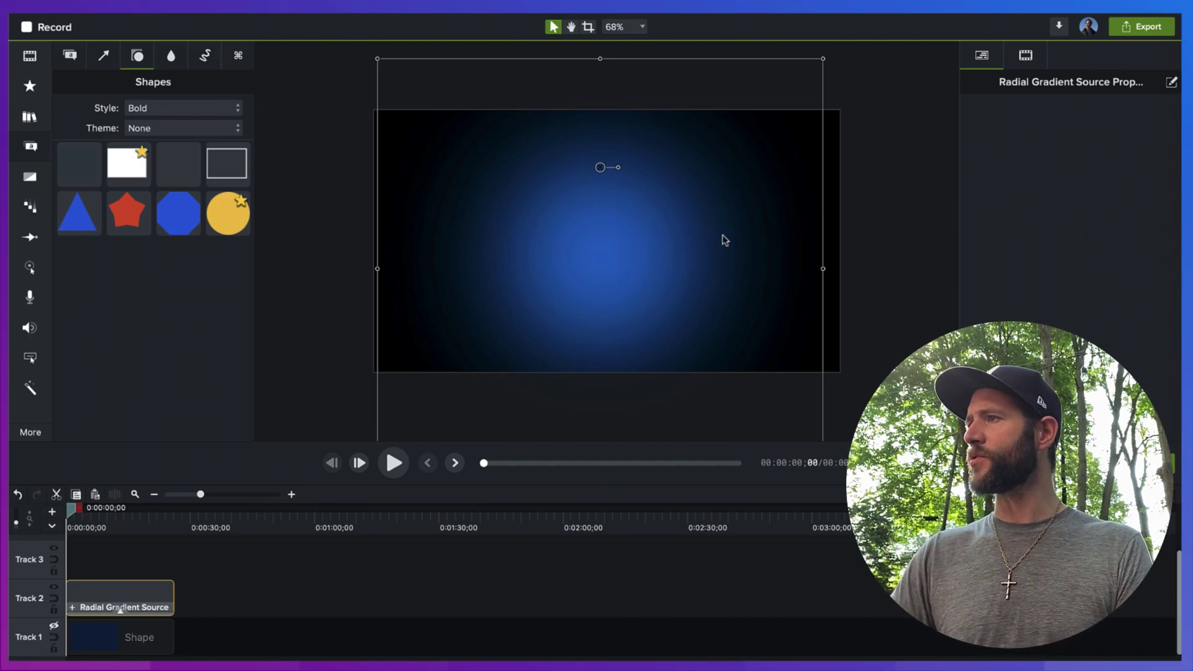
left_click_drag(617, 242, 473, 318)
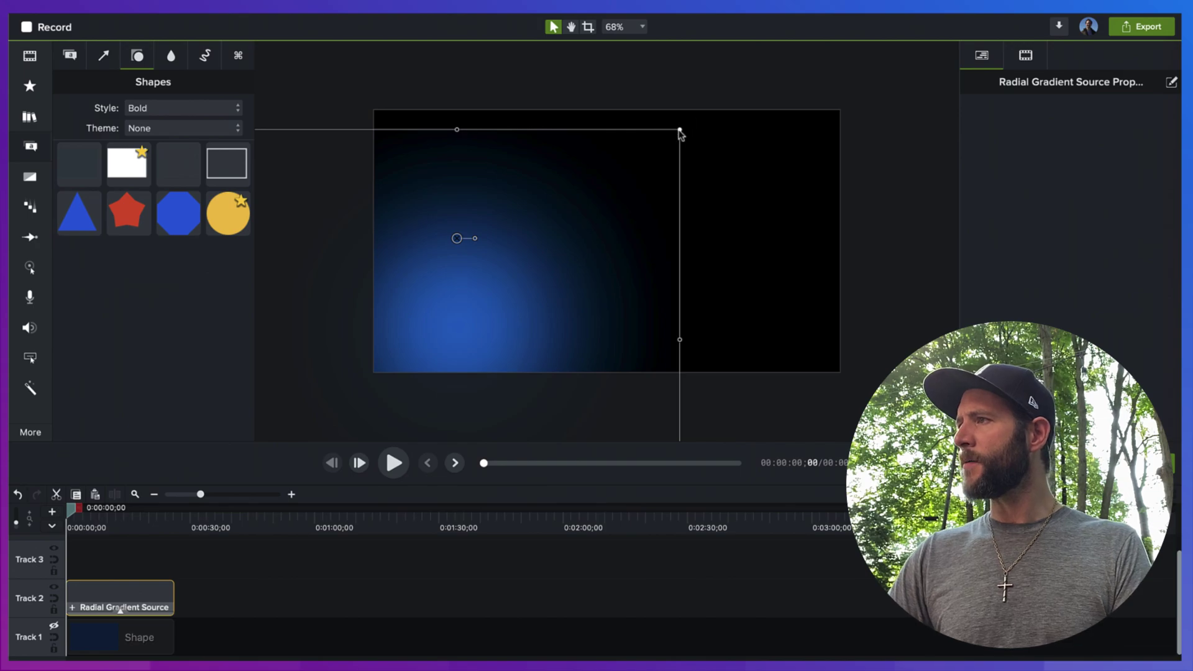
left_click_drag(680, 129, 806, 39)
left_click_drag(505, 251, 759, 311)
left_click(422, 291)
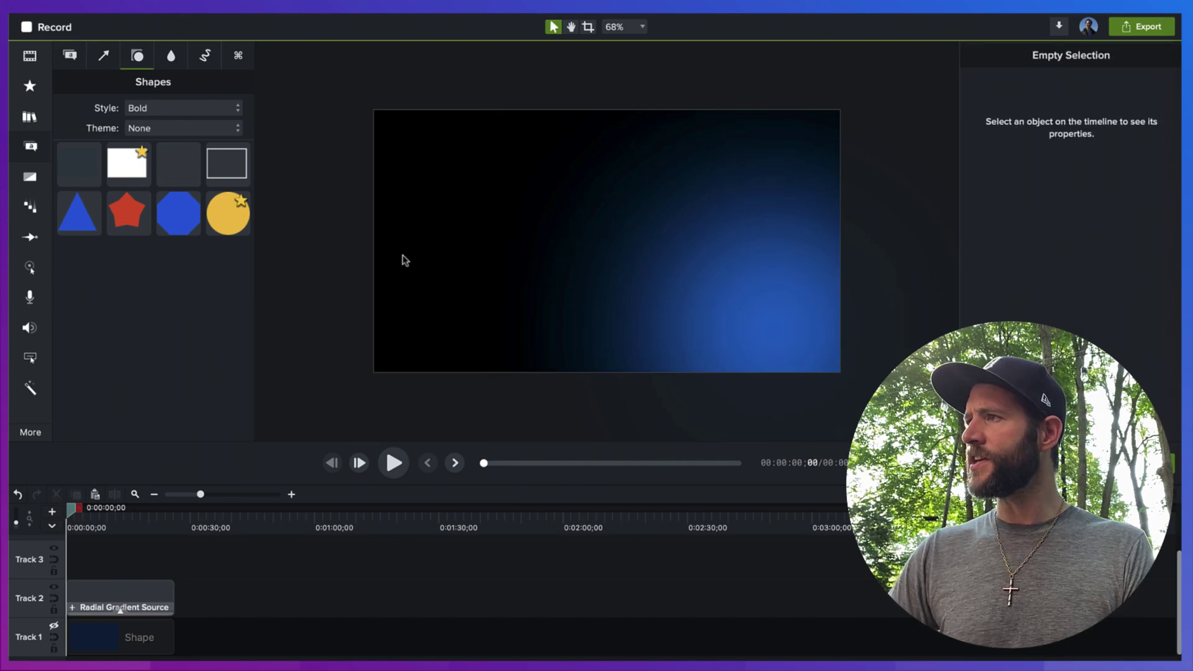
left_click(815, 321)
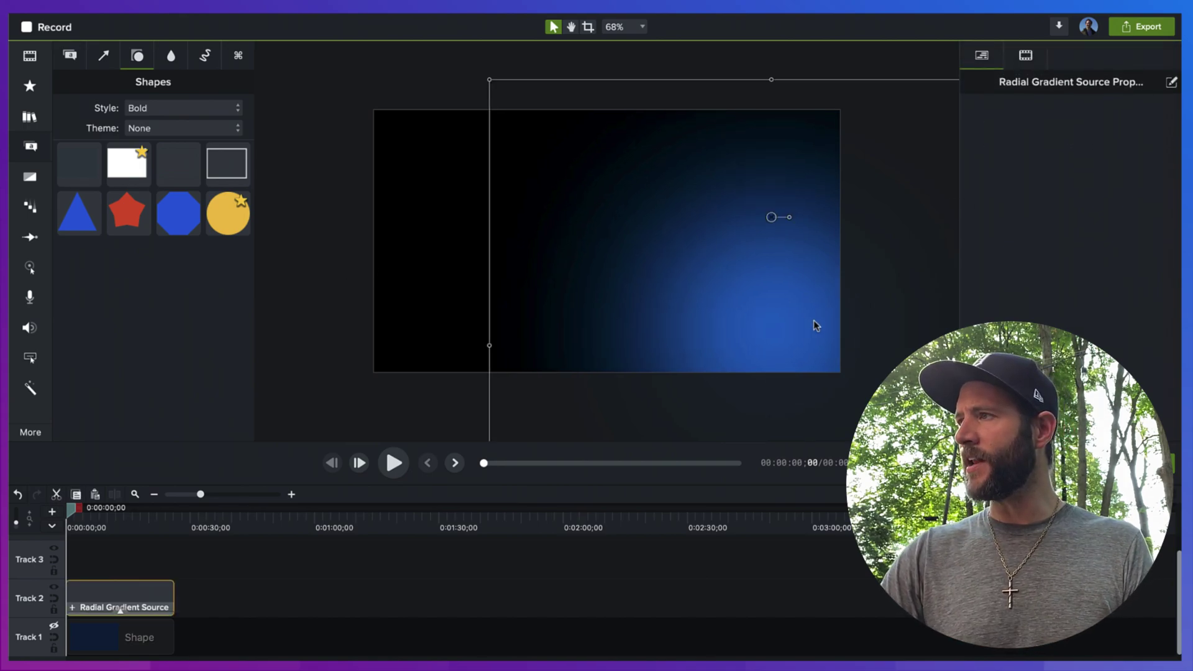
- Copy the Radial Gradient Source clip and paste a duplicate onto Track 3
key("super+c")
key("super+v")
key("super+minus")
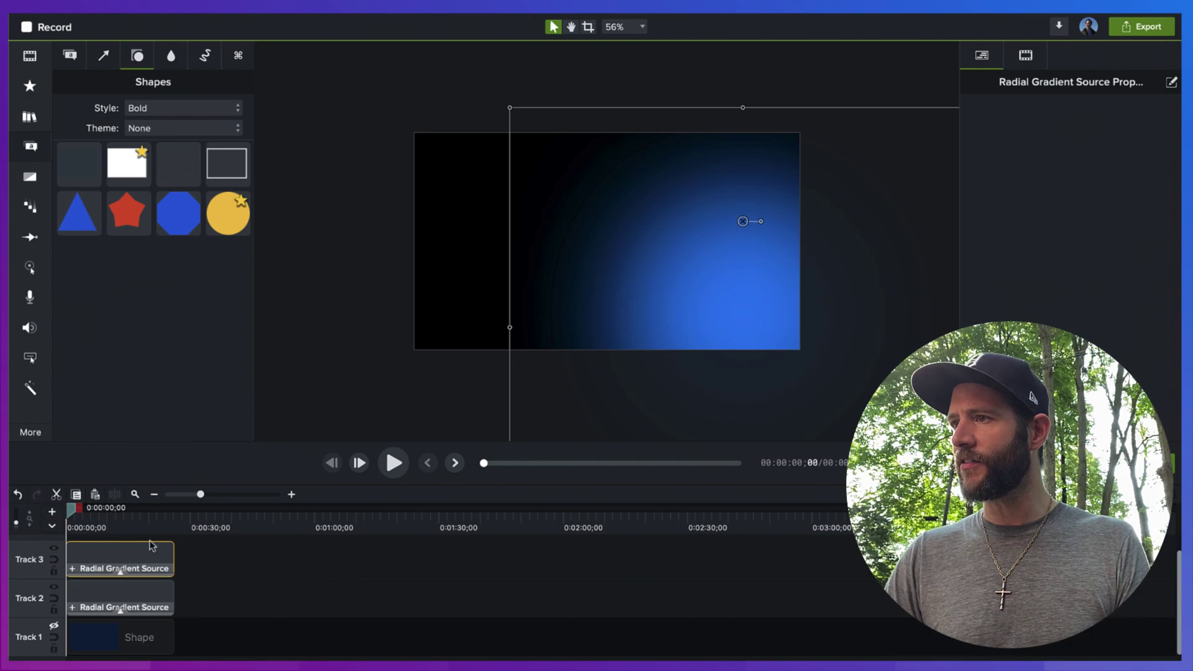
- Scale the Track 2 gradient to about 895% and centre it on the frame's top edge
left_click(131, 602)
key("super+minus")
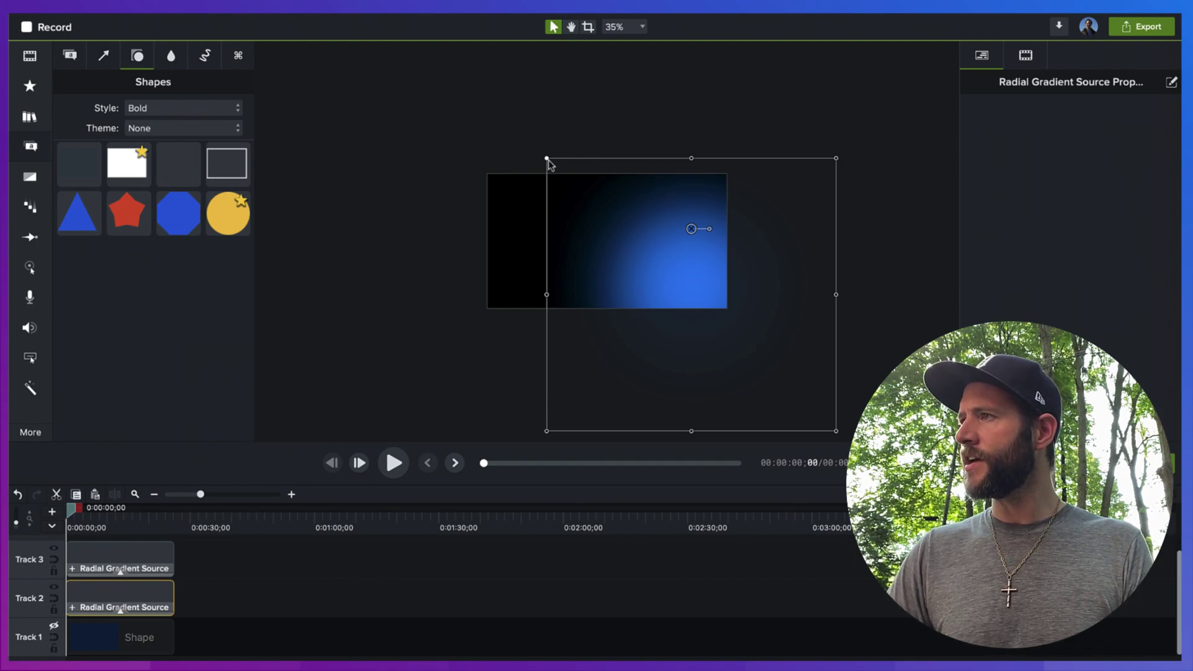
left_click_drag(546, 159, 395, 48)
left_click_drag(618, 123, 643, 187)
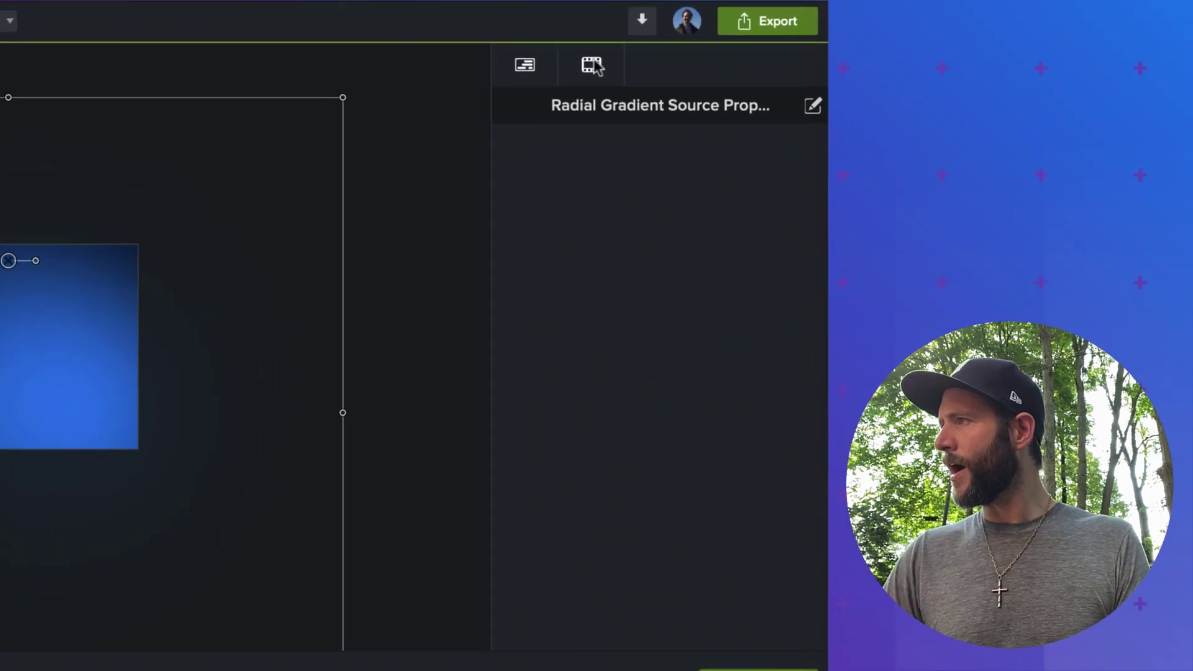
- Set the gradient's Color Tint light tone to magenta #D3208B after trying lavender and red
left_click(674, 109)
scroll(638, 476, "down", 5)
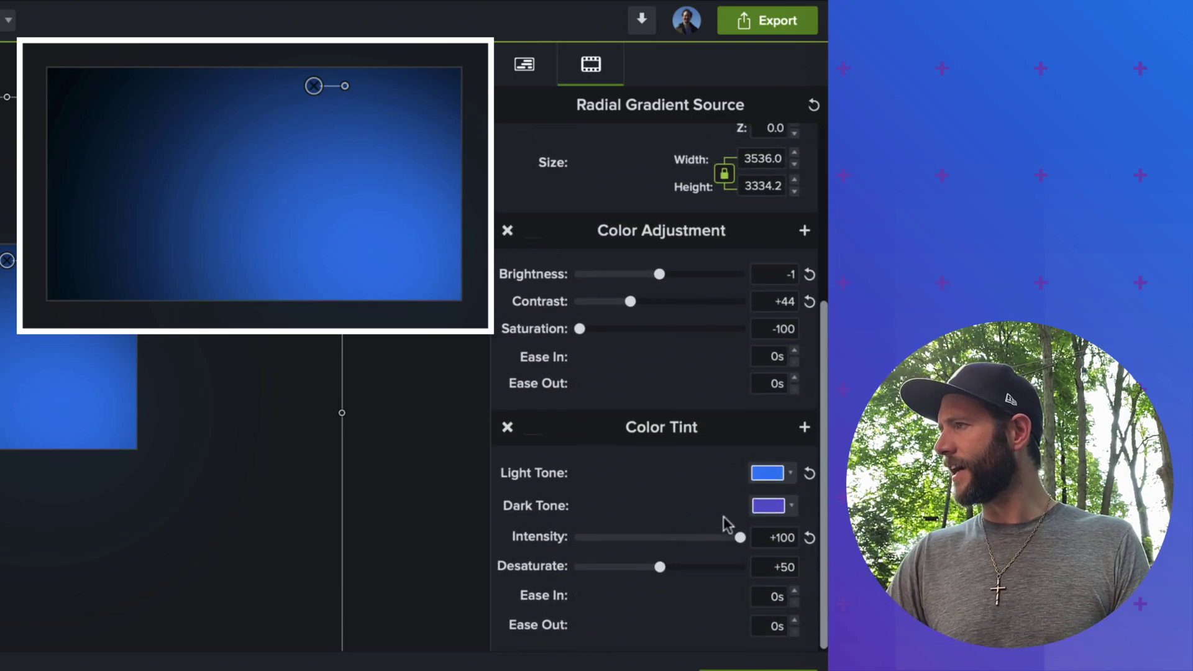
left_click(775, 475)
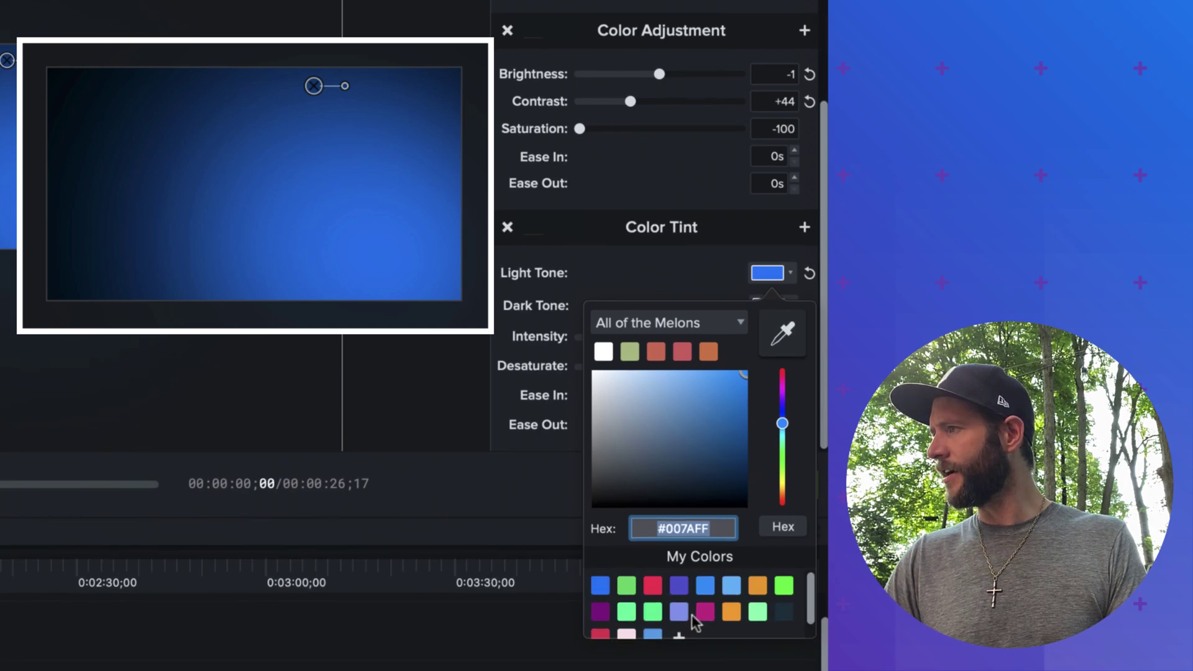
left_click(681, 615)
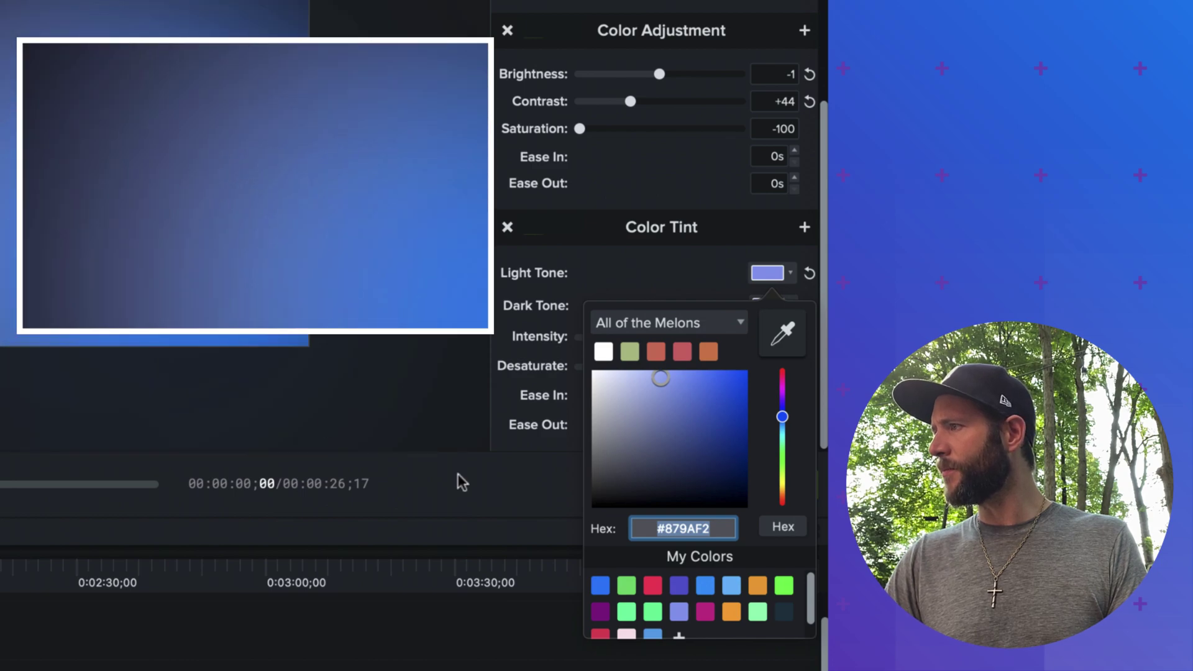
left_click(708, 610)
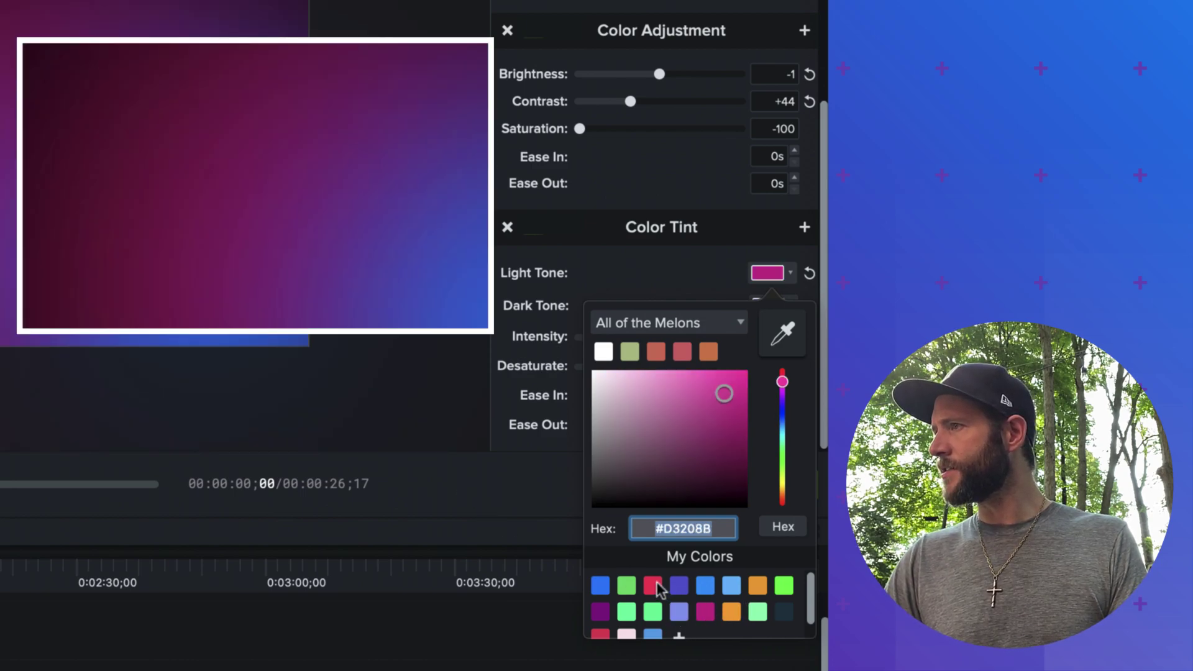
left_click(652, 585)
left_click(706, 612)
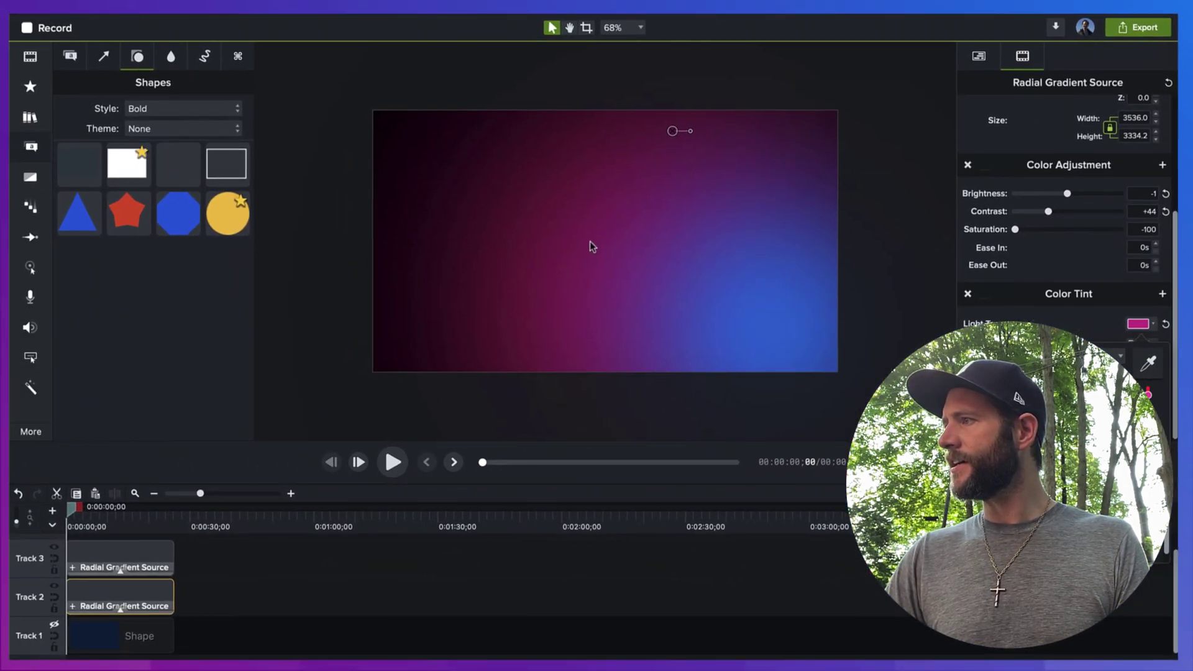
- Nudge the magenta gradient slightly left on the canvas
left_click(240, 188)
left_click_drag(758, 328, 720, 318)
left_click(399, 120)
scroll(407, 136, "down", 3)
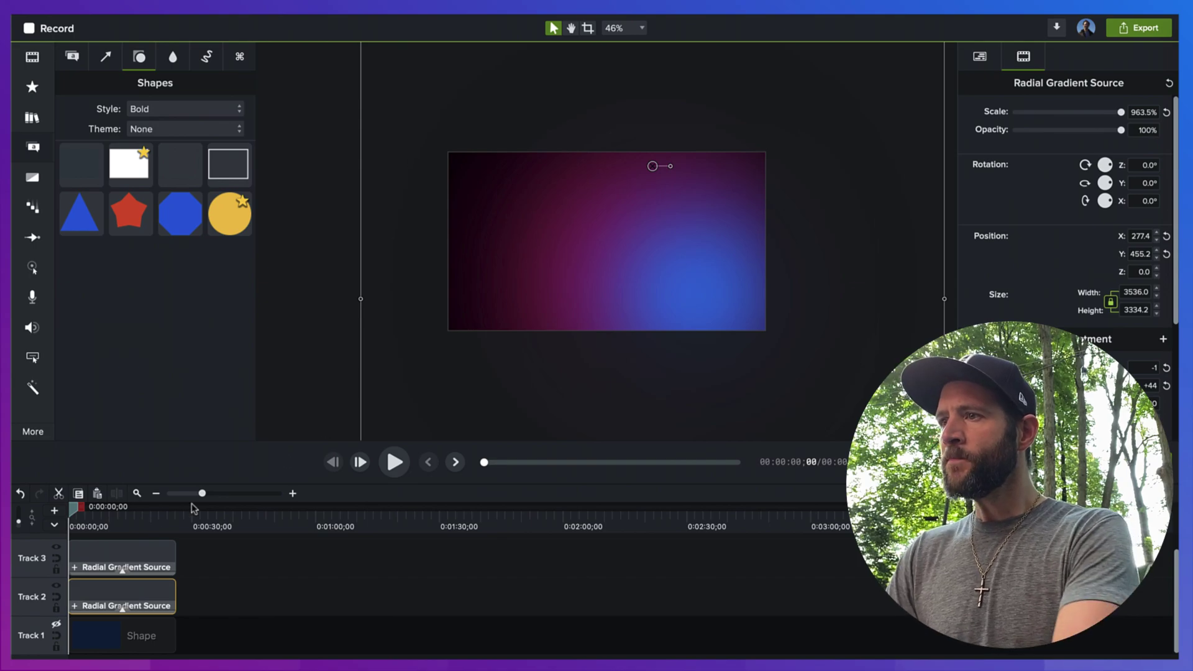
- Insert a new empty track below Track 2, then briefly show and hide the Track 1 shape
right_click(33, 586)
mouse_move(155, 571)
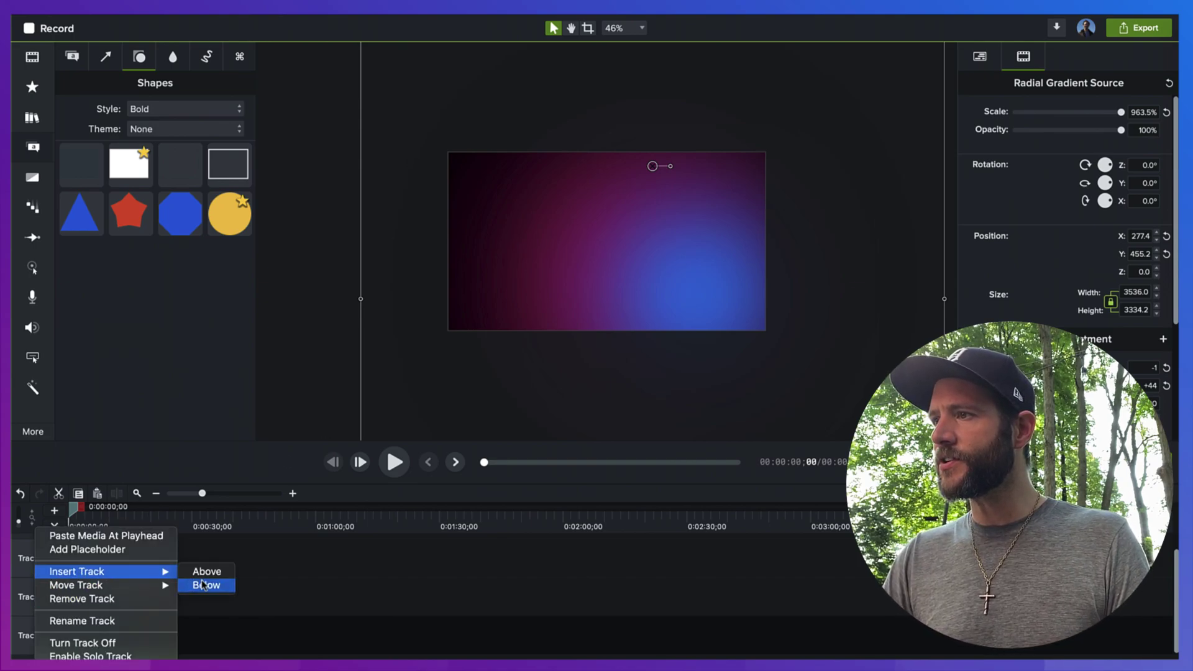
left_click(226, 587)
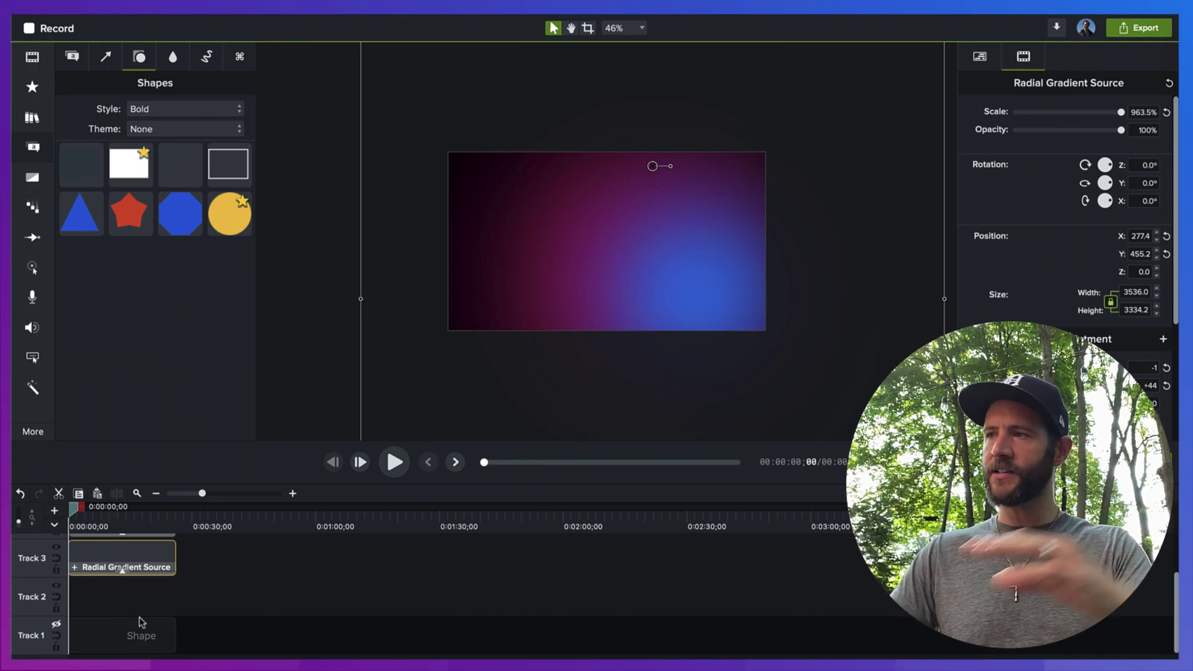
left_click(126, 599)
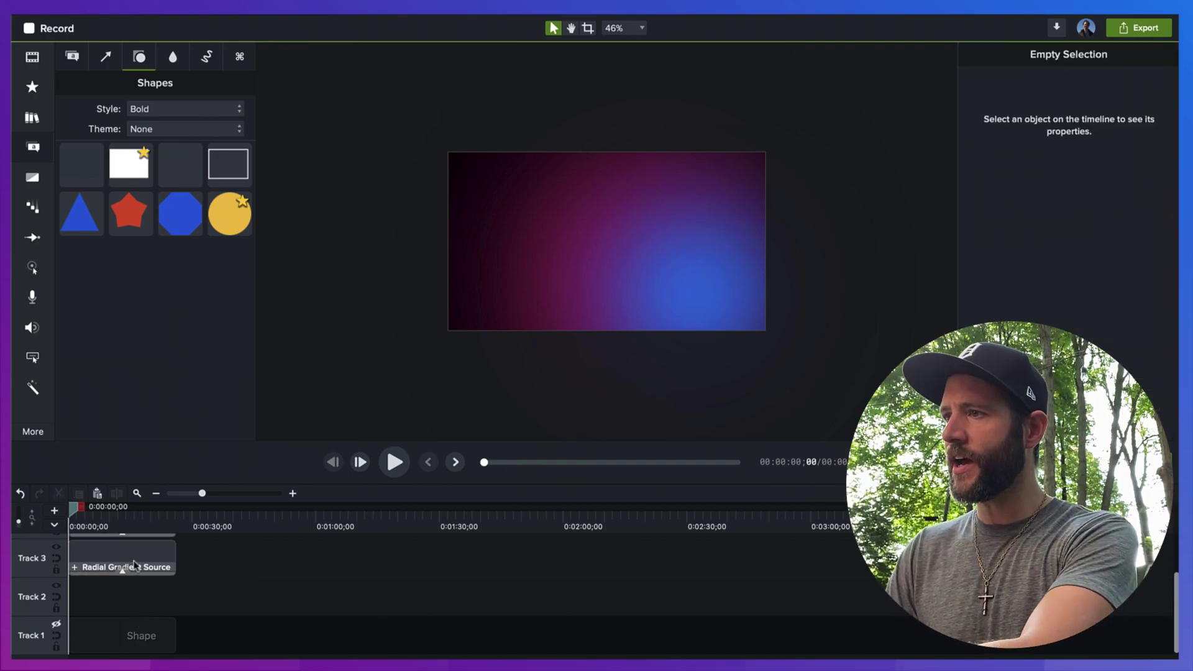
left_click(56, 625)
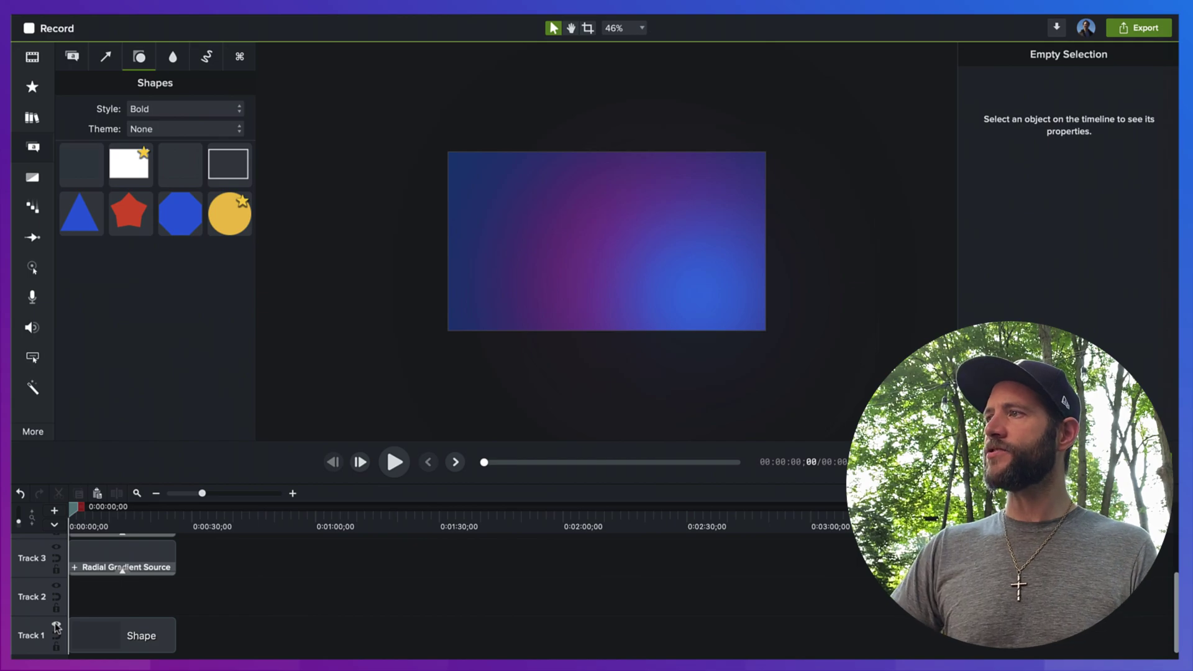
left_click(56, 625)
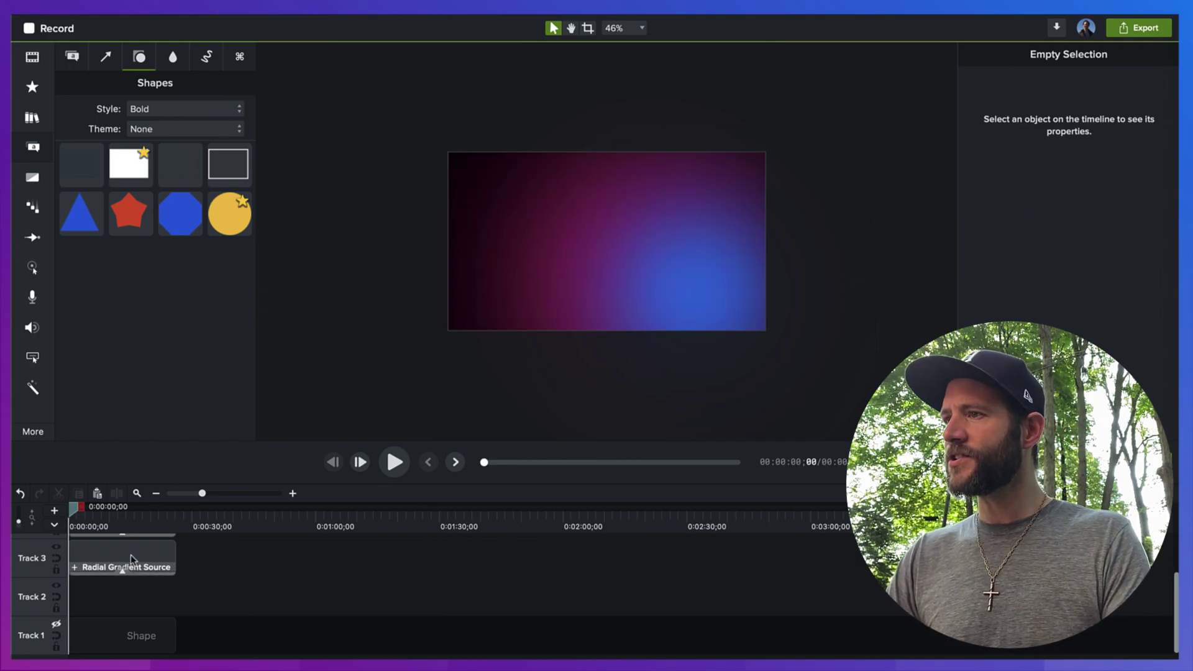
- Paste a copy of the Radial Gradient Source clip onto Track 2 and move it up-left
left_click(130, 553)
key("super+v")
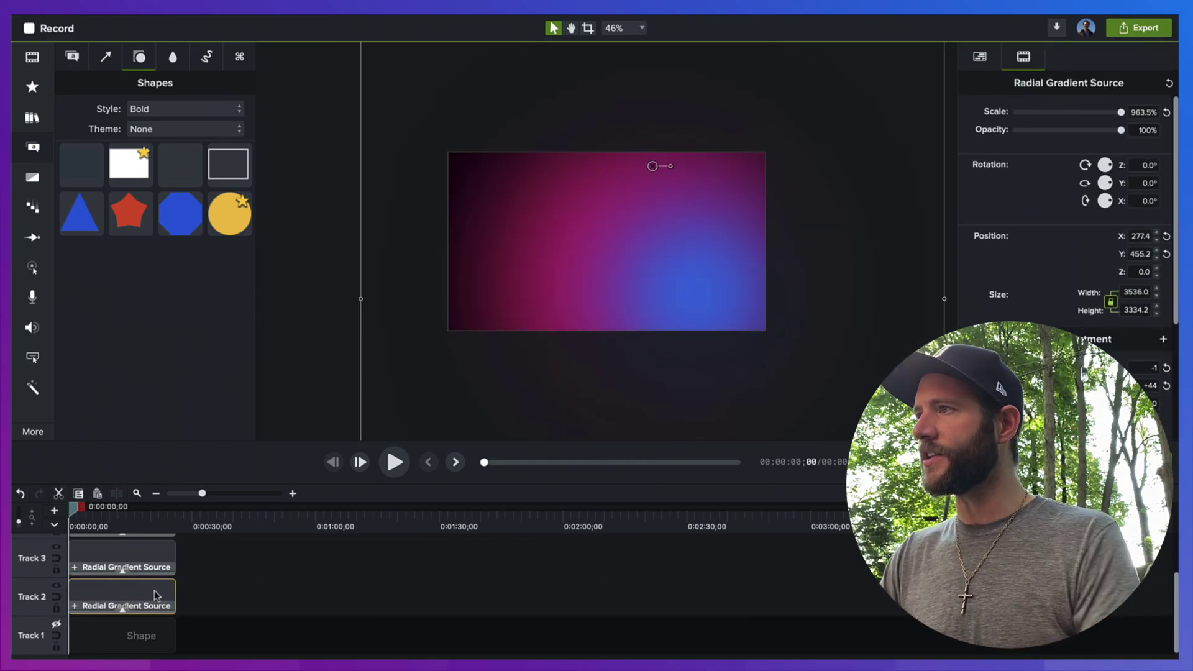
left_click(650, 172)
left_click(102, 596)
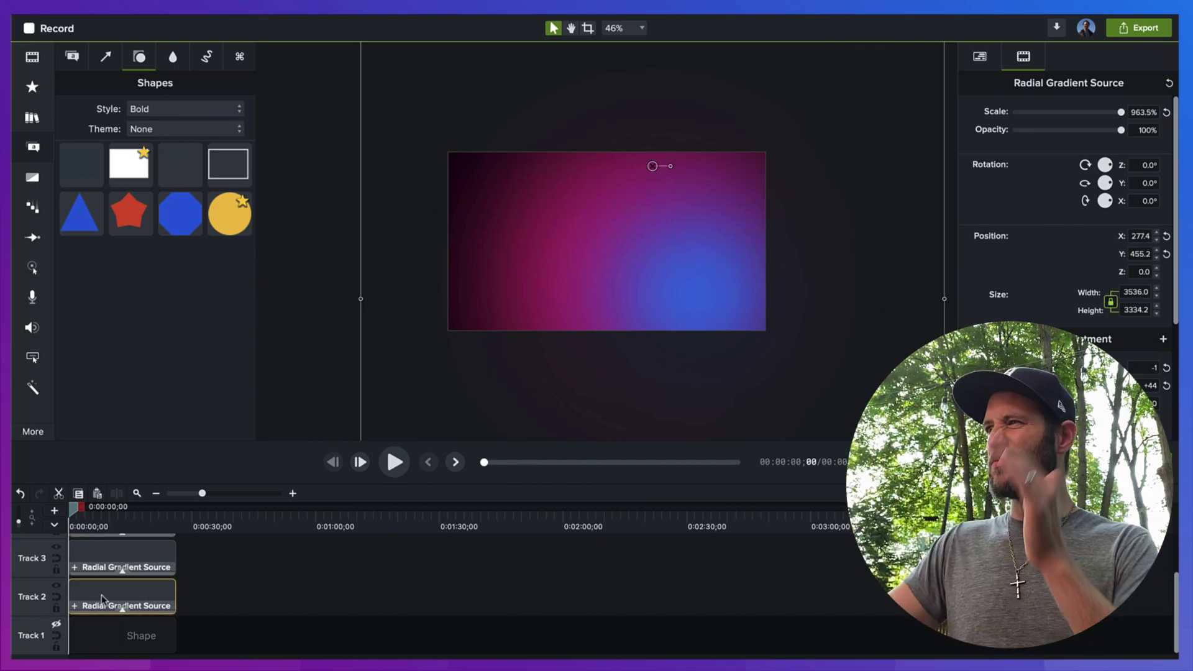
left_click_drag(655, 167, 533, 137)
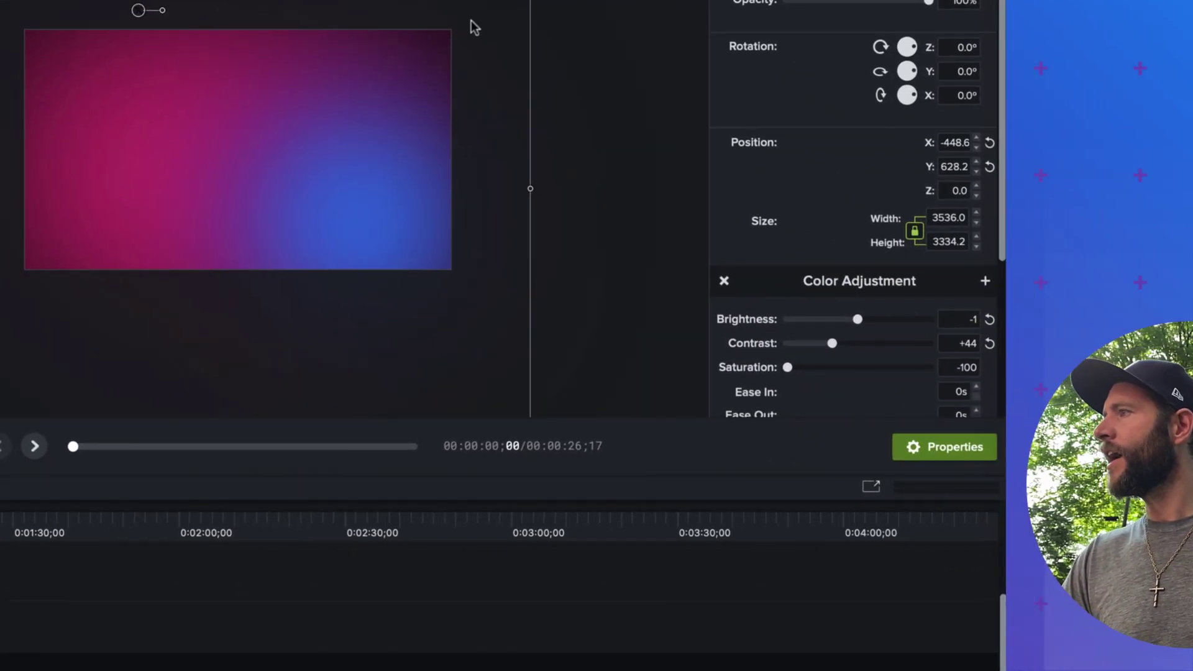
- Set the copy's light tone to orange #FDA000 and place its glow at the upper left
scroll(924, 248, "down", 6)
left_click(950, 261)
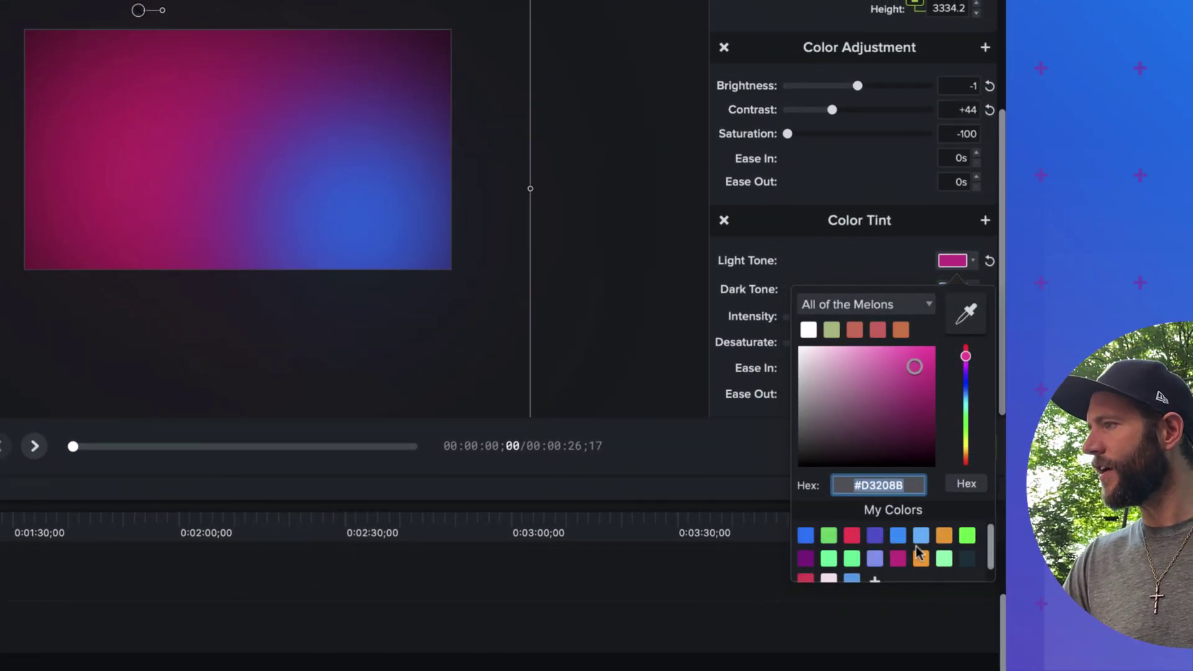
type("#FDA000")
key("Return")
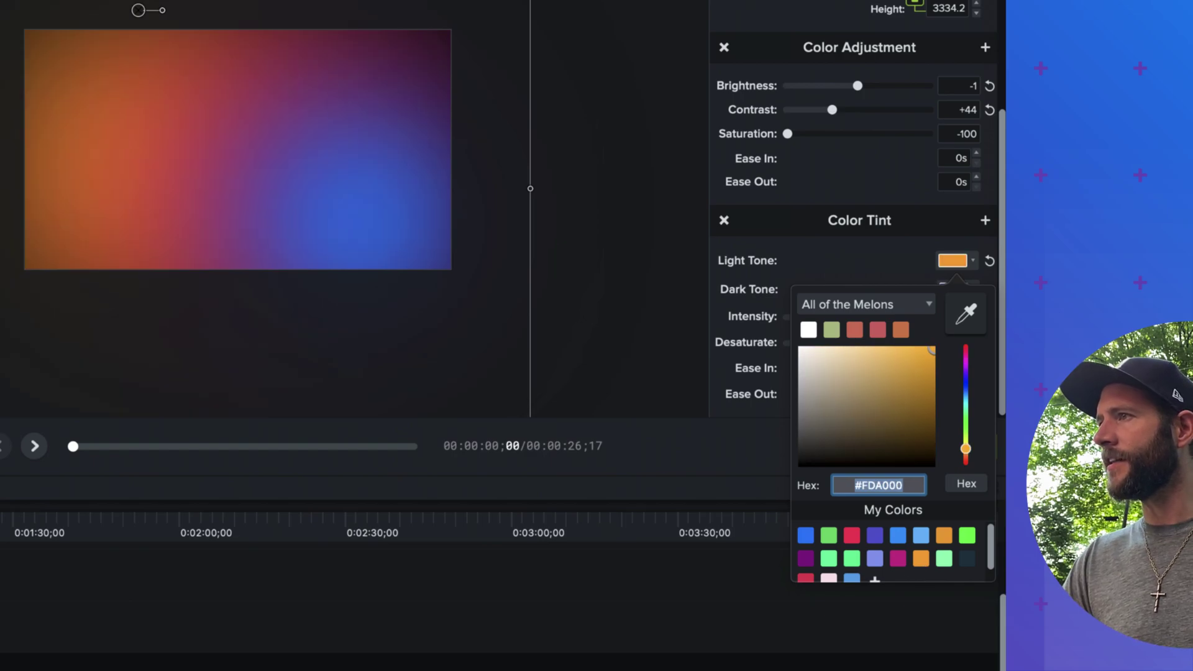
left_click_drag(139, 11, 13, 0)
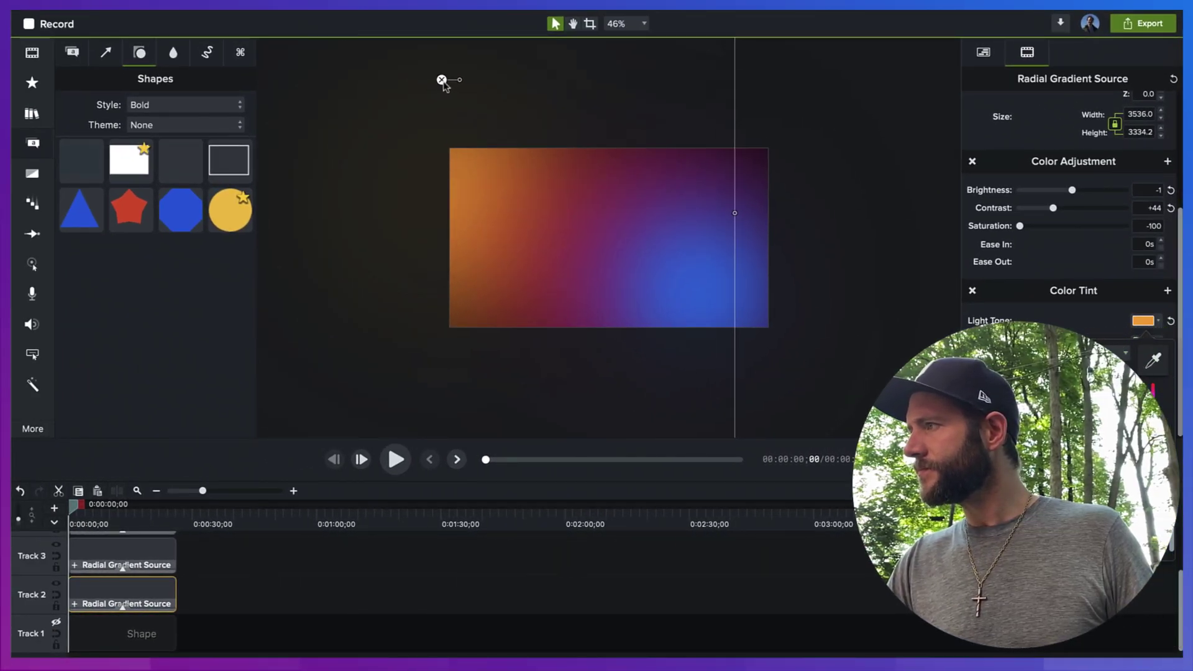
left_click_drag(442, 81, 411, 45)
left_click(681, 374)
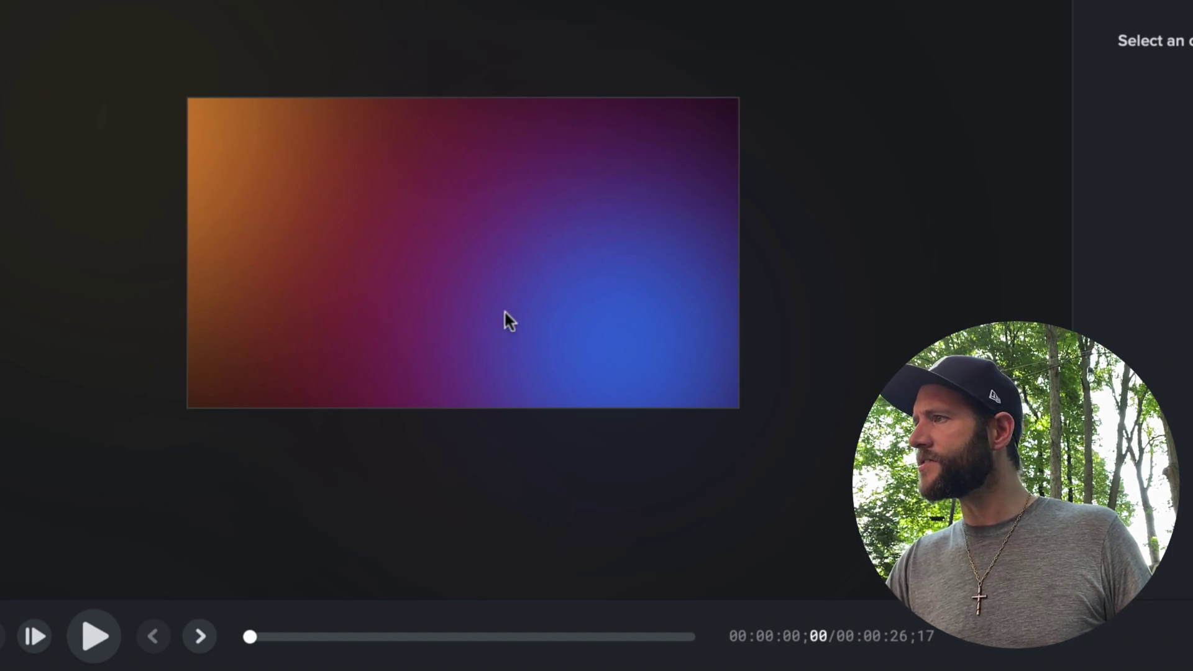
- Shift the gradient up and right toward the frame's right side, undoing trial moves and a 600% scale
left_click(629, 339)
left_click_drag(627, 368, 650, 351)
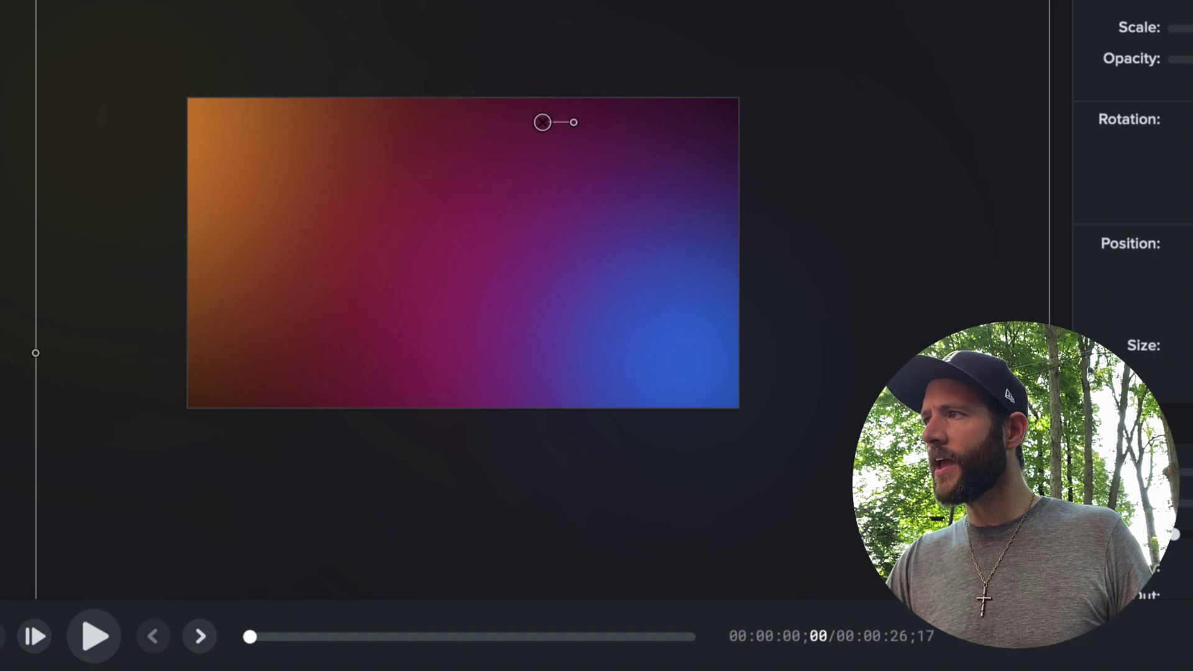
key("ctrl+z")
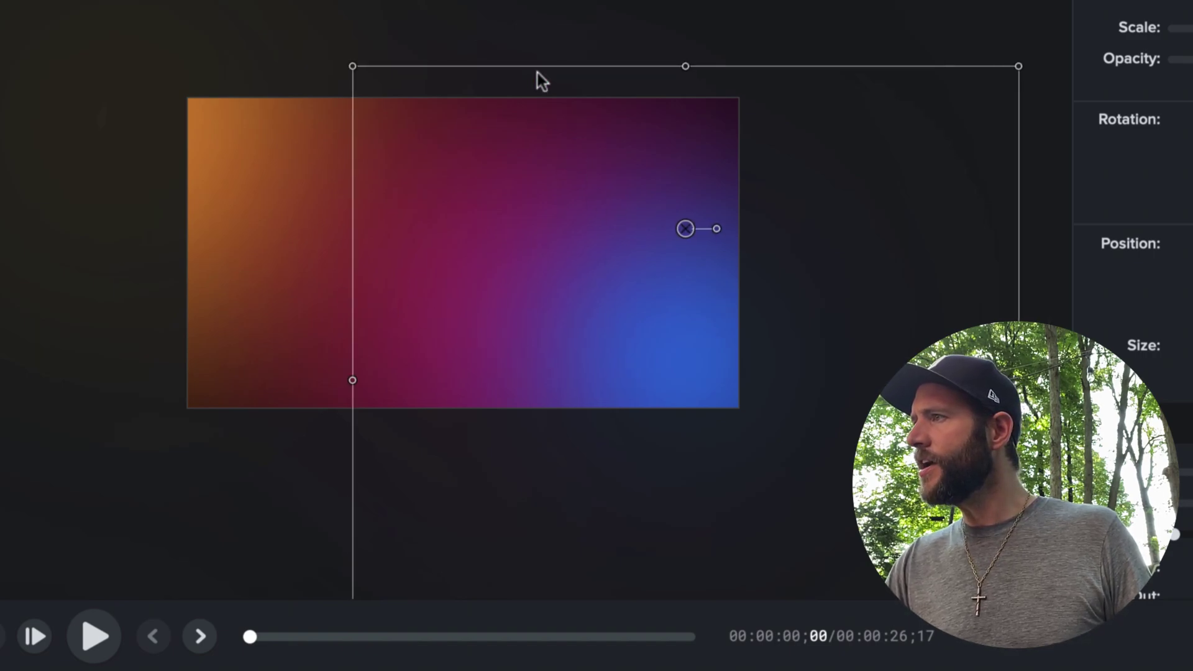
left_click_drag(1018, 67, 1068, 41)
mouse_move(711, 197)
left_mouse_down()
mouse_move(688, 280)
mouse_move(690, 266)
left_mouse_up()
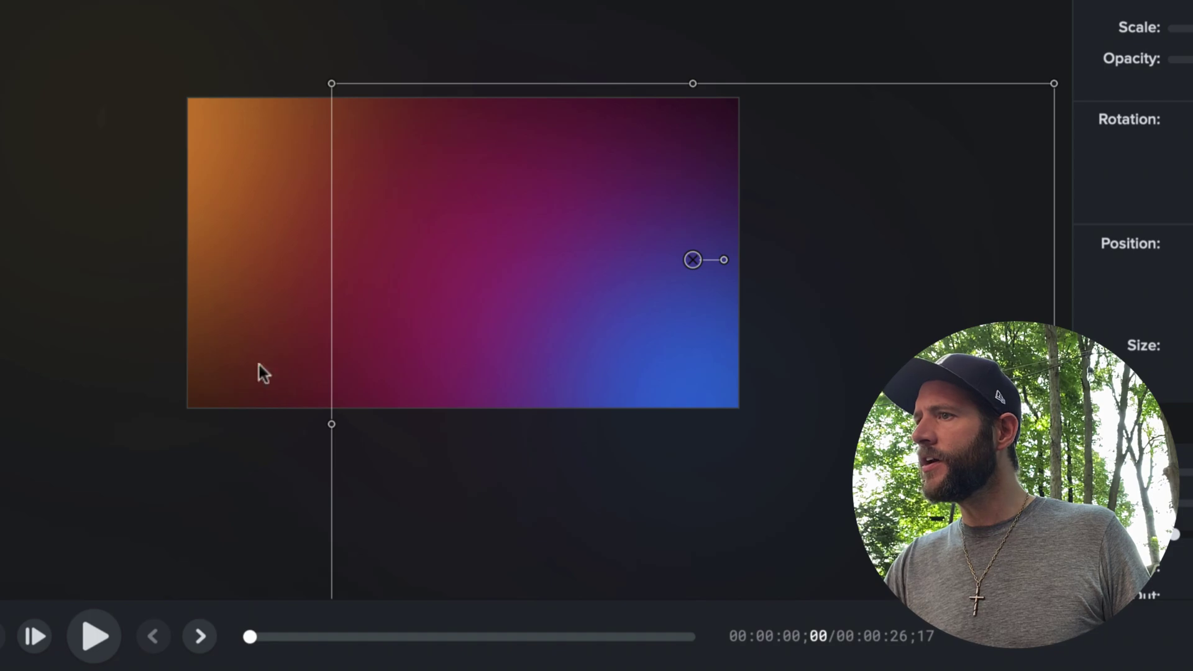
key("ctrl+z")
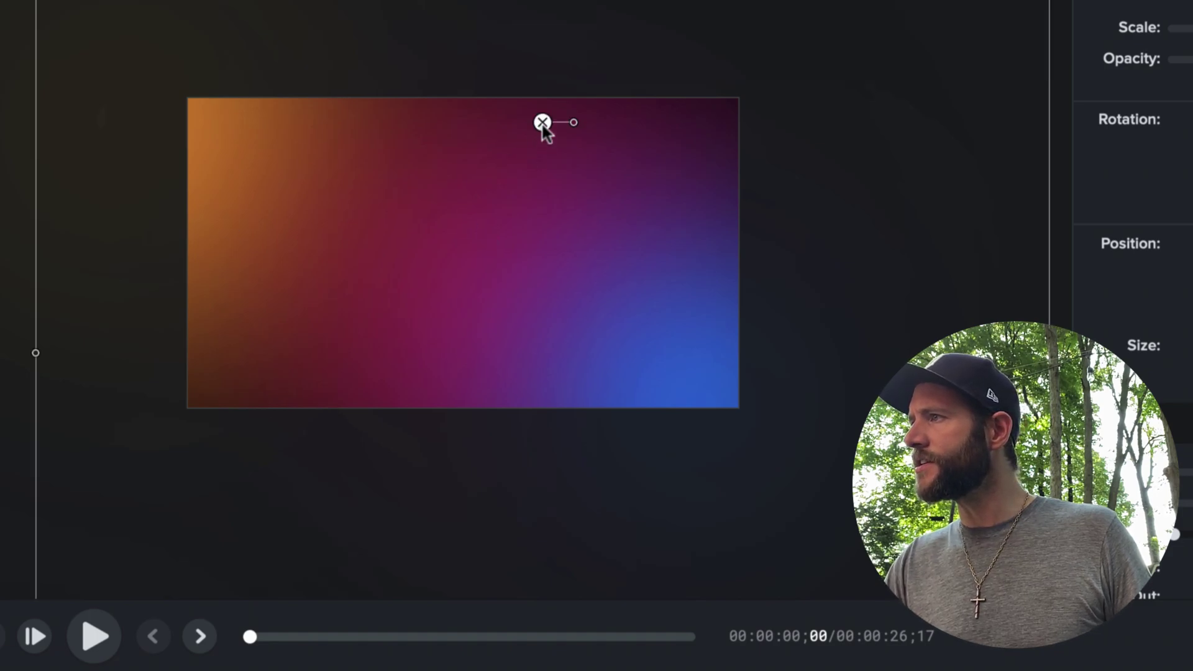
left_click_drag(543, 121, 569, 102)
scroll(546, 185, "down", 2)
left_click_drag(502, 255, 151, 234)
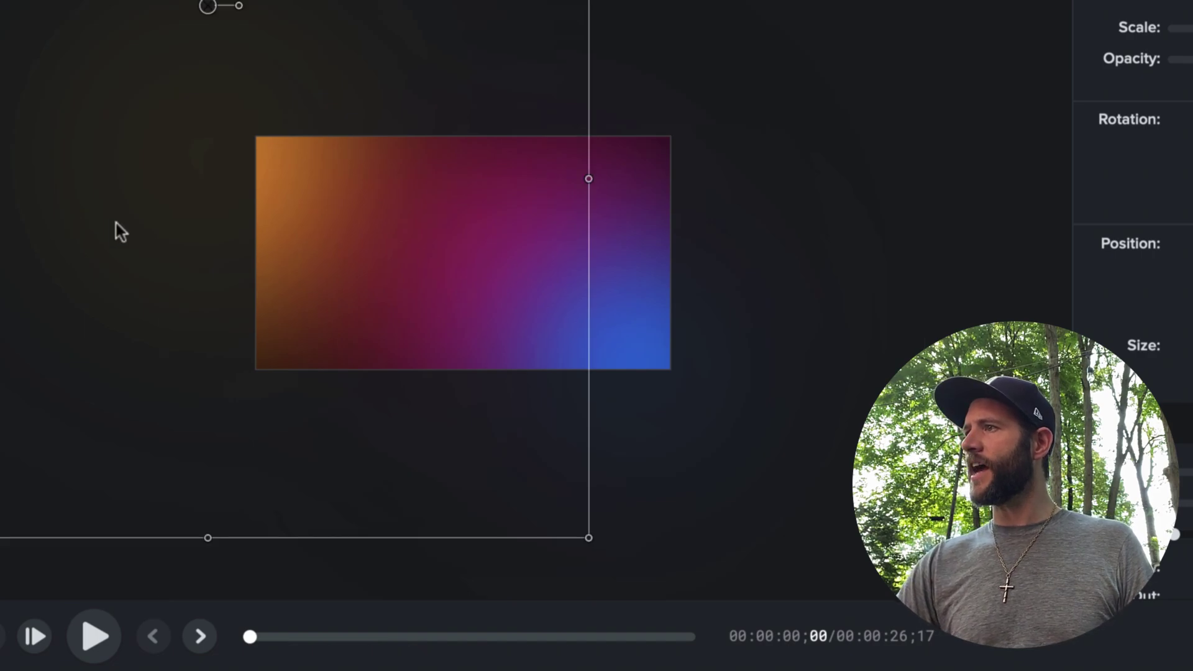
key("ctrl+z")
scroll(586, 290, "up", 2)
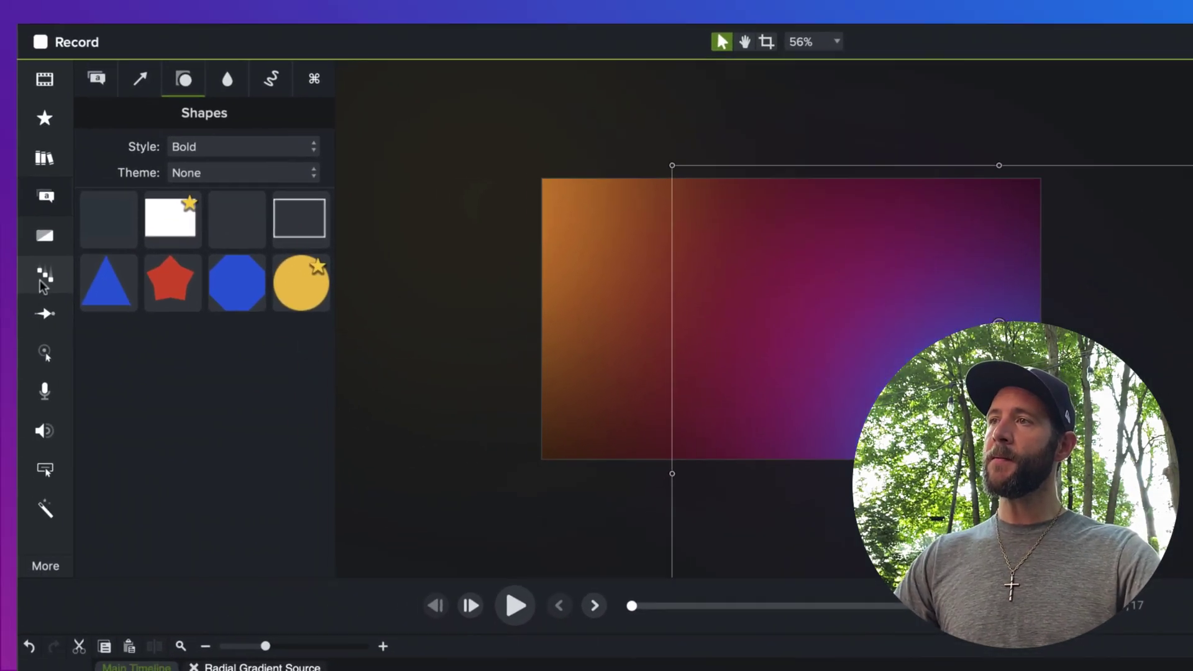
- Drag the Reveal behavior onto each of the three gradient clips on the timeline
left_click(53, 278)
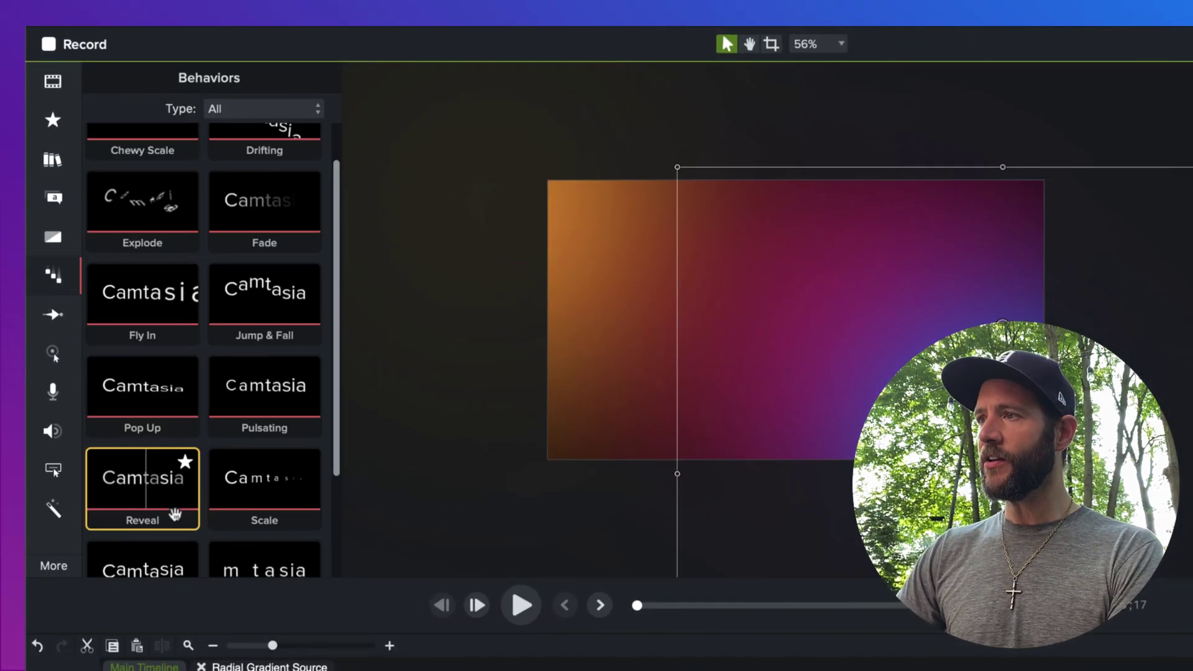
left_click_drag(162, 484, 209, 670)
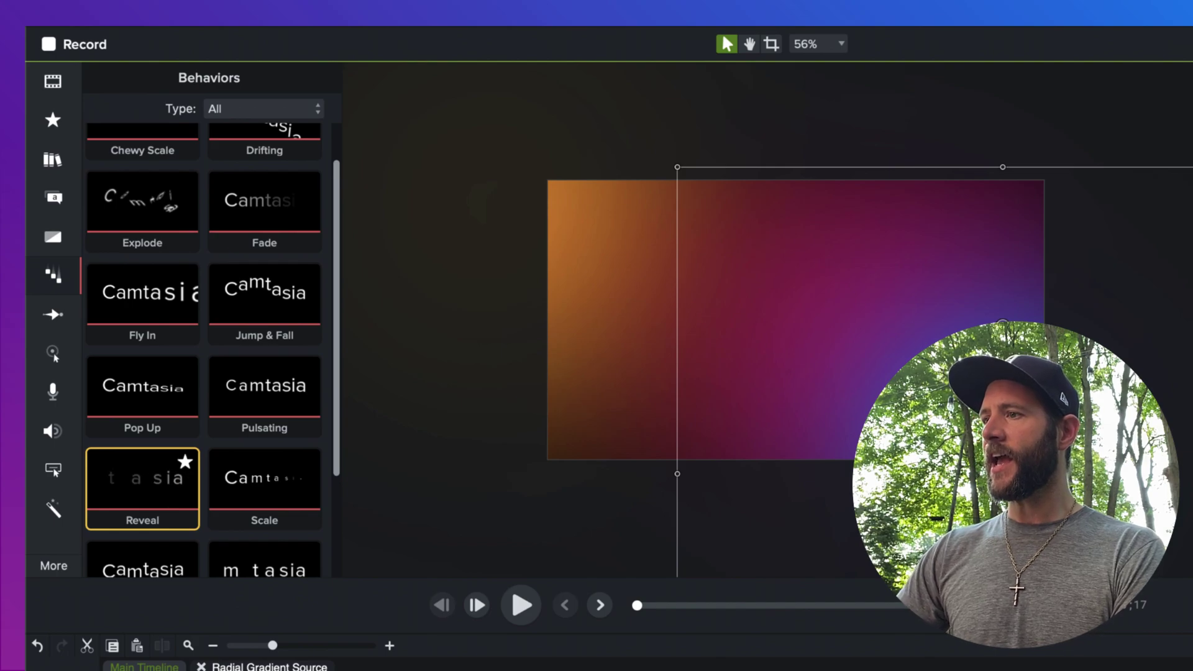
left_click_drag(205, 535, 206, 536)
scroll(242, 546, "up", 1)
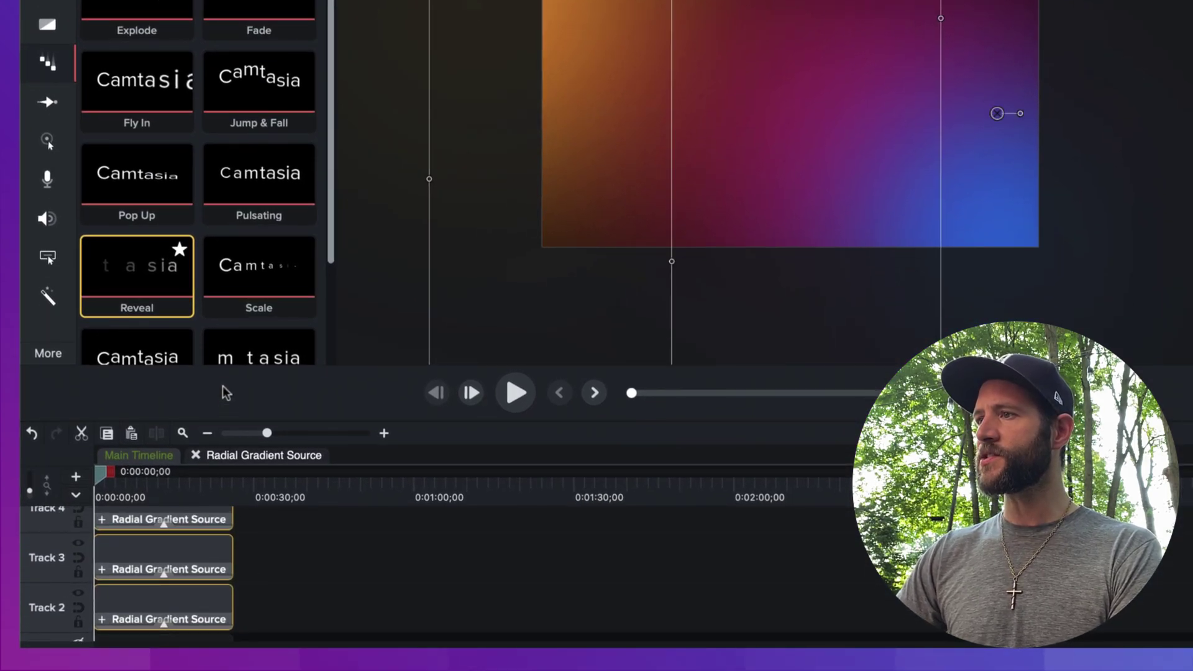
left_click_drag(222, 422, 224, 387)
left_click_drag(175, 293, 167, 504)
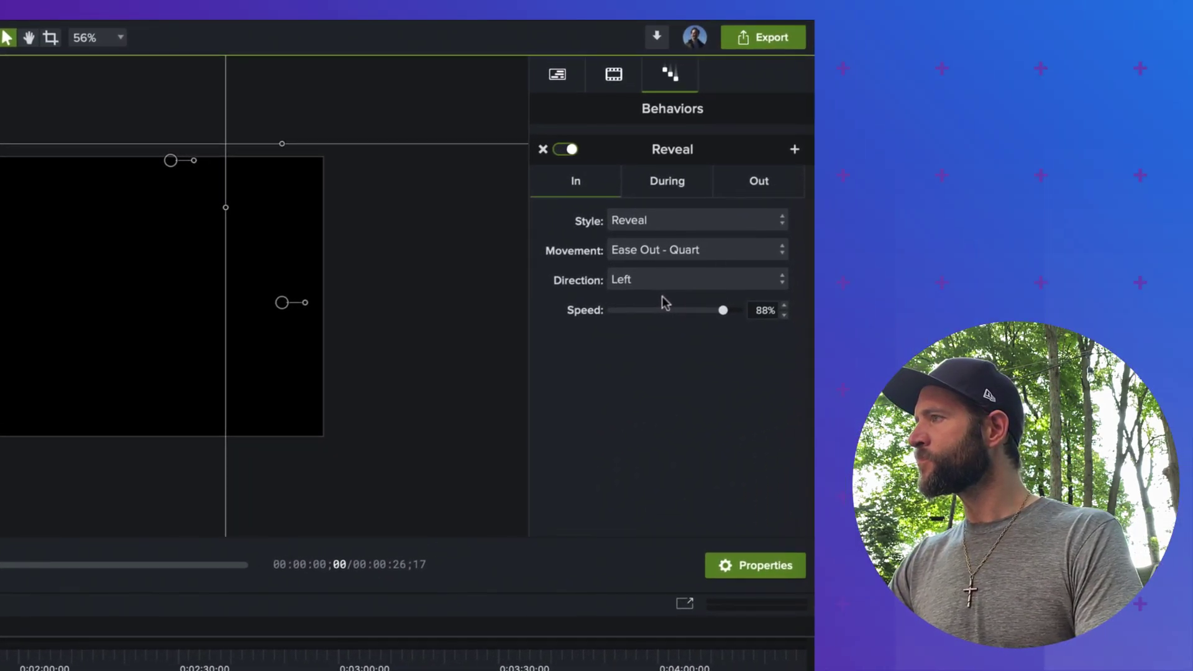
- Set Reveal's In and Out styles to None and raise the During opacity from 45% to 70%
left_click(644, 222)
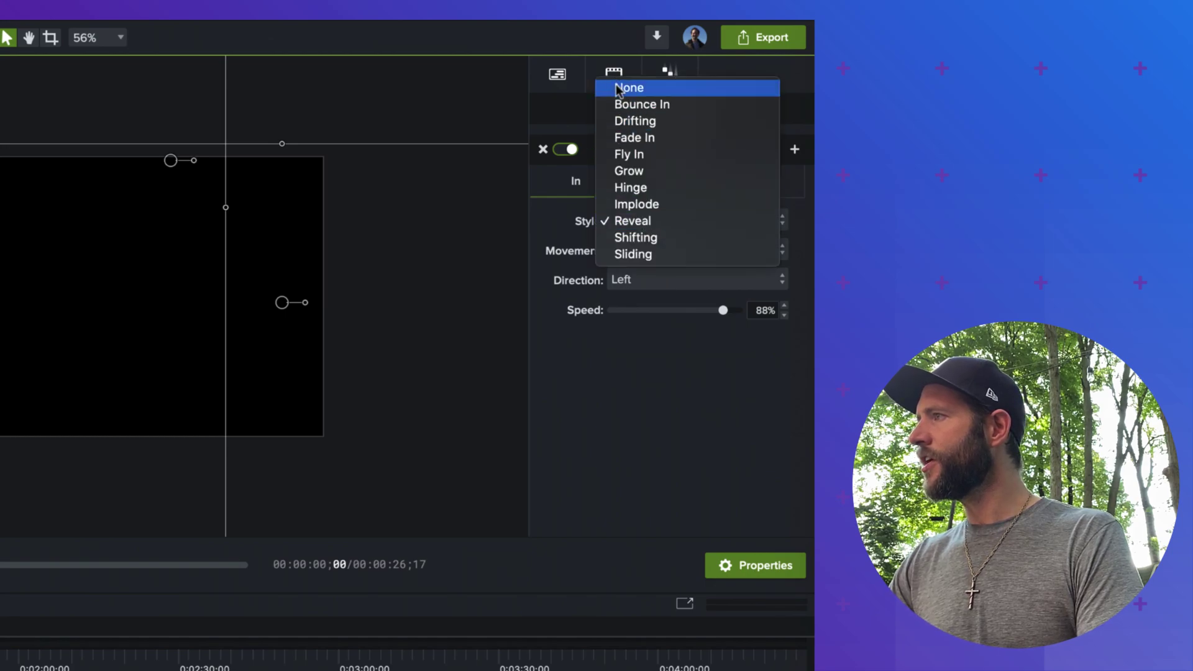
left_click(732, 244)
left_click(702, 193)
left_click(746, 183)
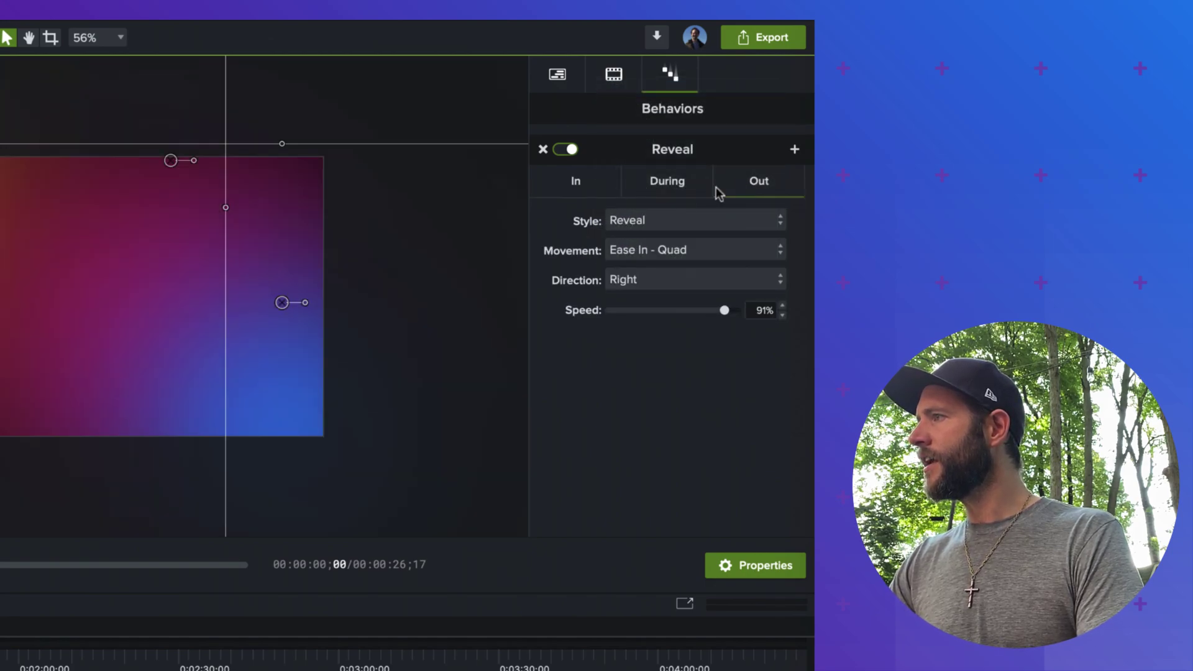
left_click(661, 220)
left_click(628, 104)
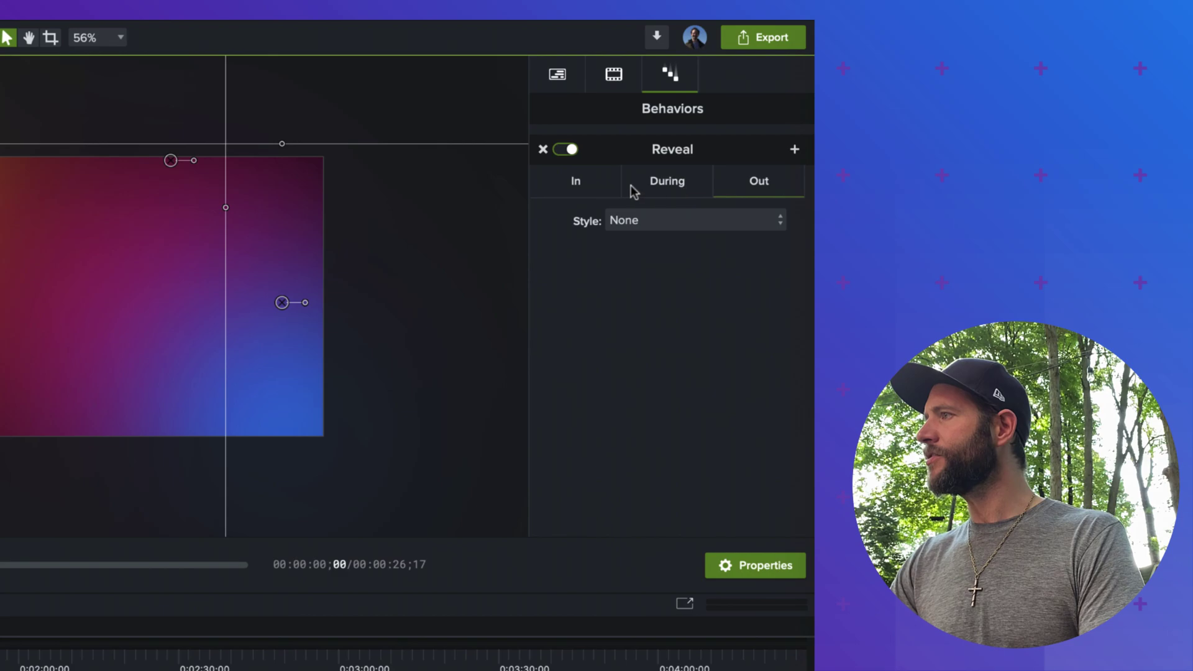
left_click(675, 195)
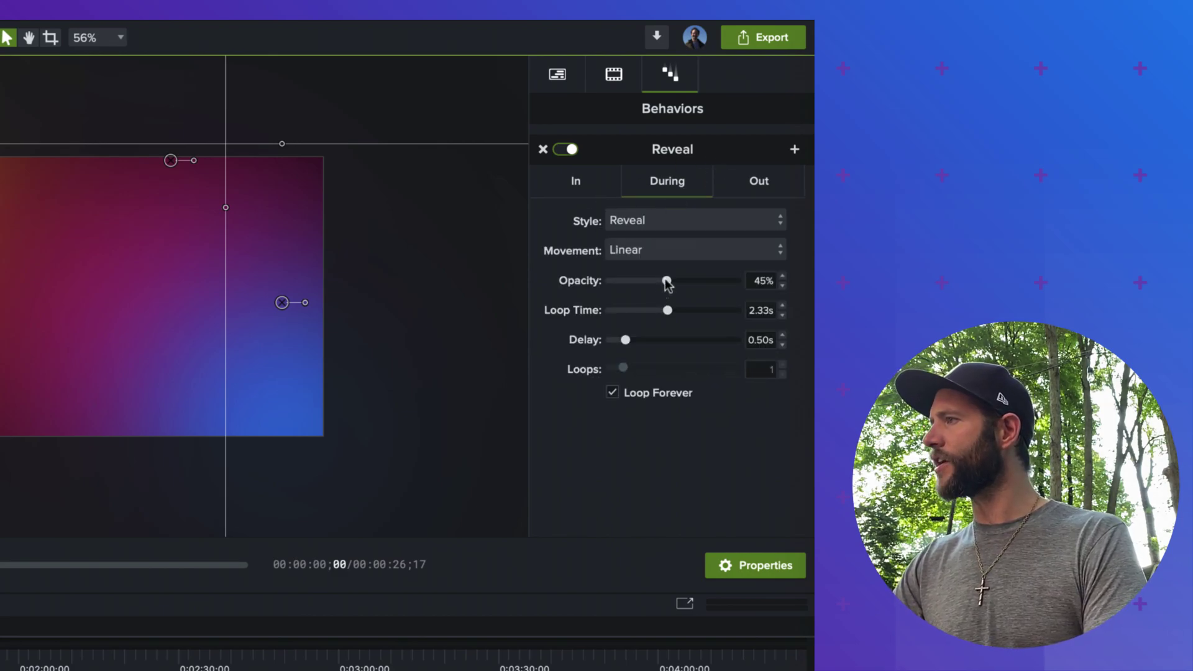
left_click_drag(663, 282, 765, 312)
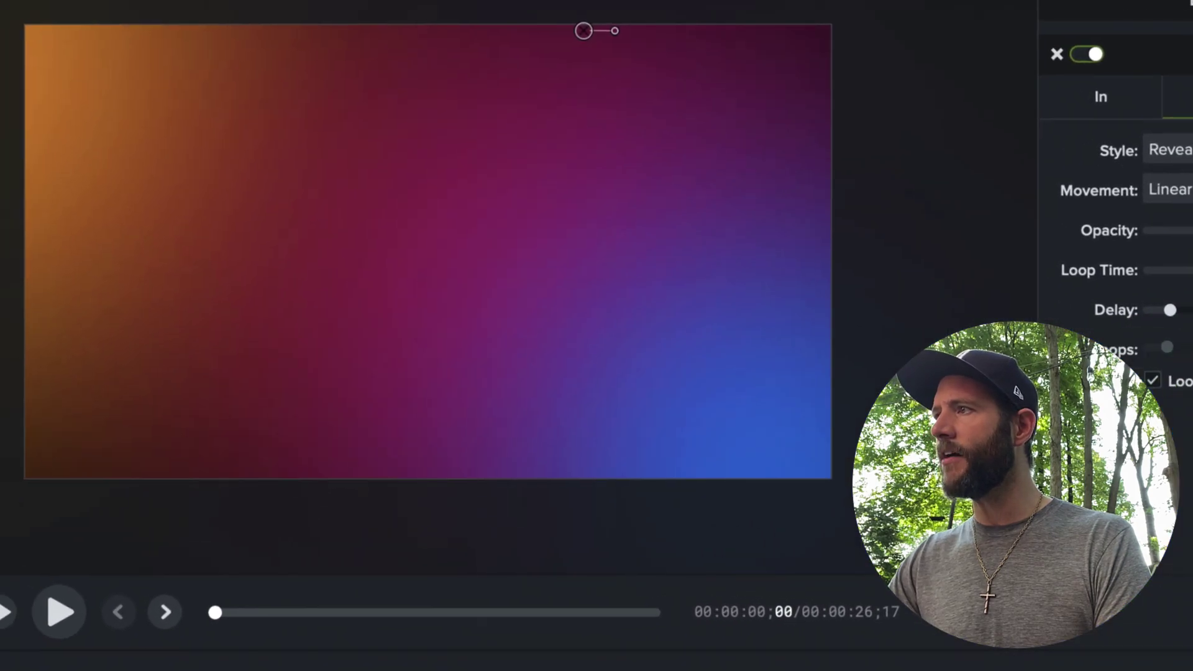
- Play and stop a preview of the pulsing gradients, then set the During loop time to 5.00 s
key("space")
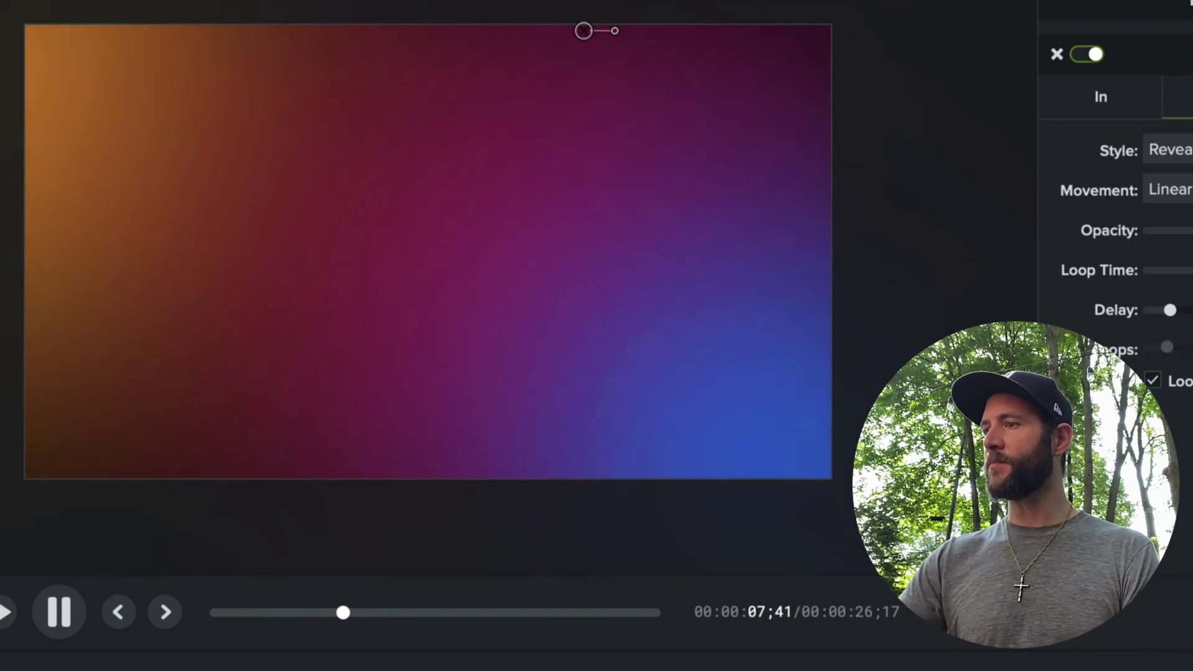
key("space")
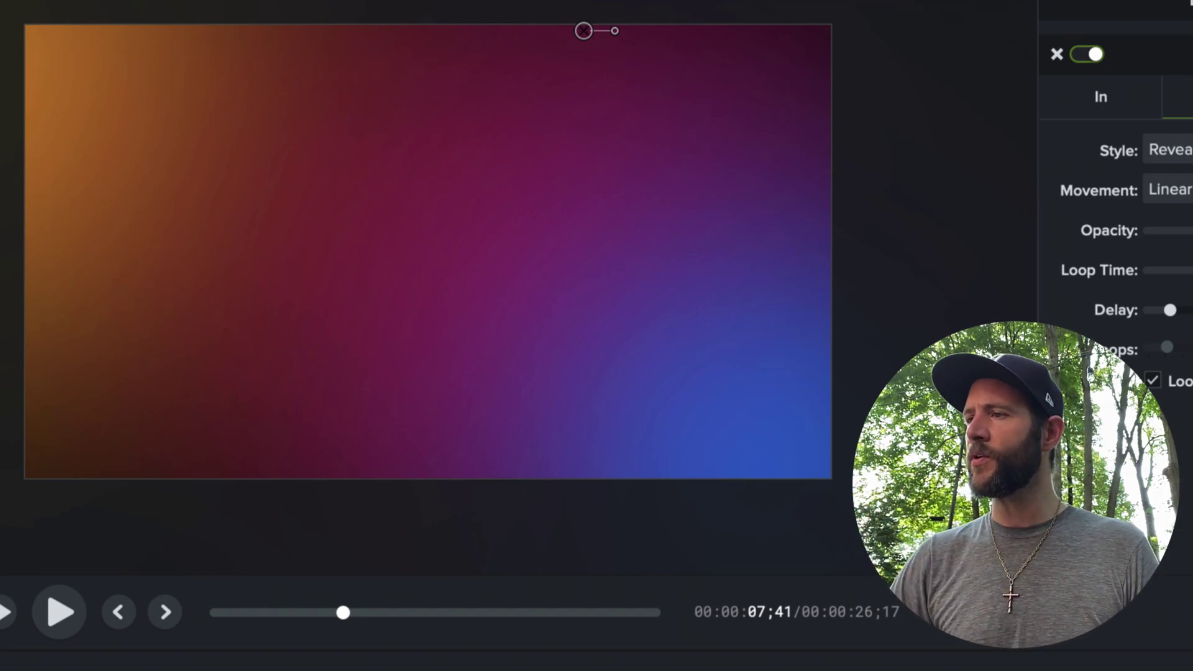
left_click_drag(584, 31, 673, 107)
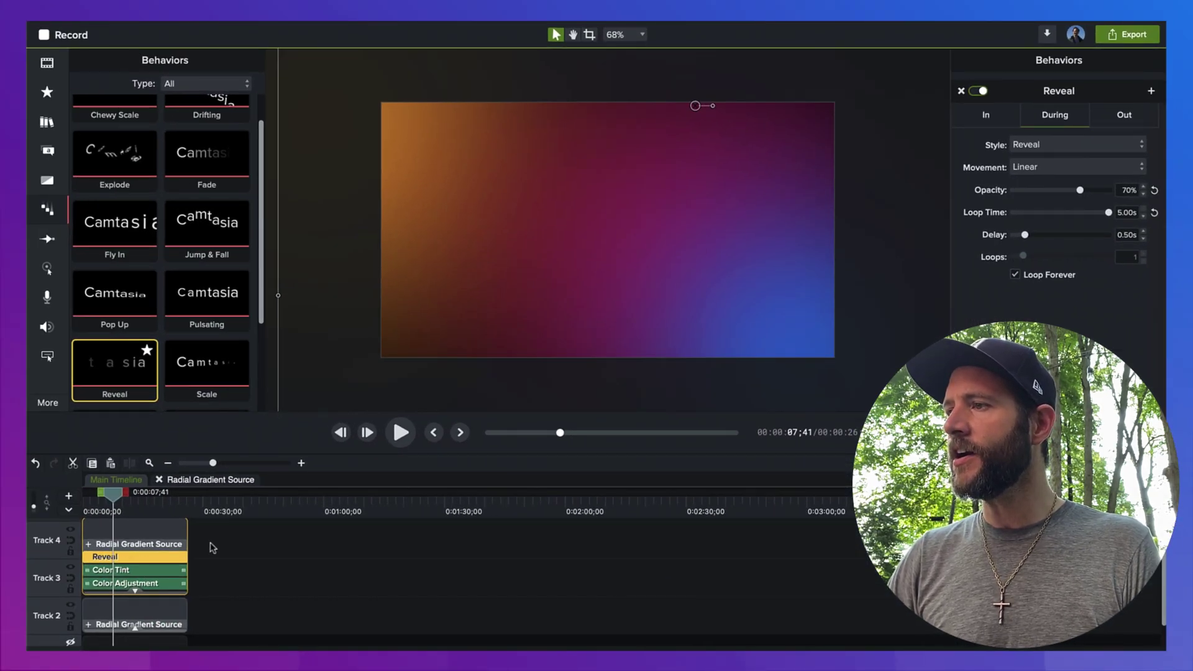
- Trim the Track 3 and Track 4 gradient clips so each starts slightly later than the one below
left_click(213, 547)
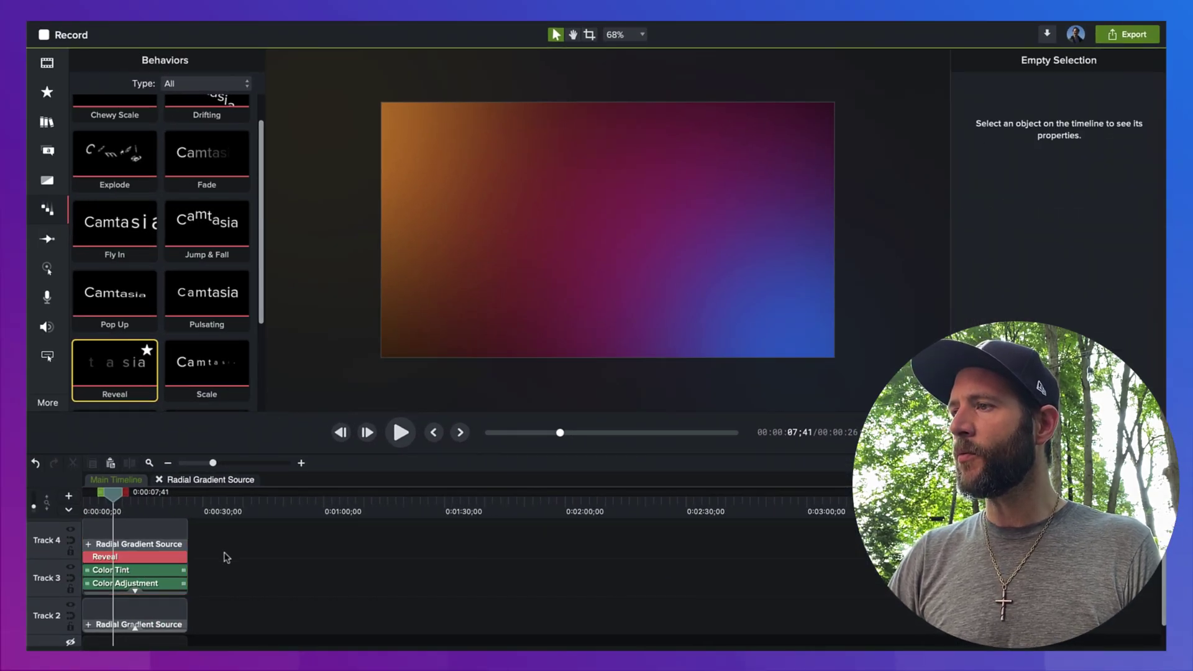
left_click(89, 572)
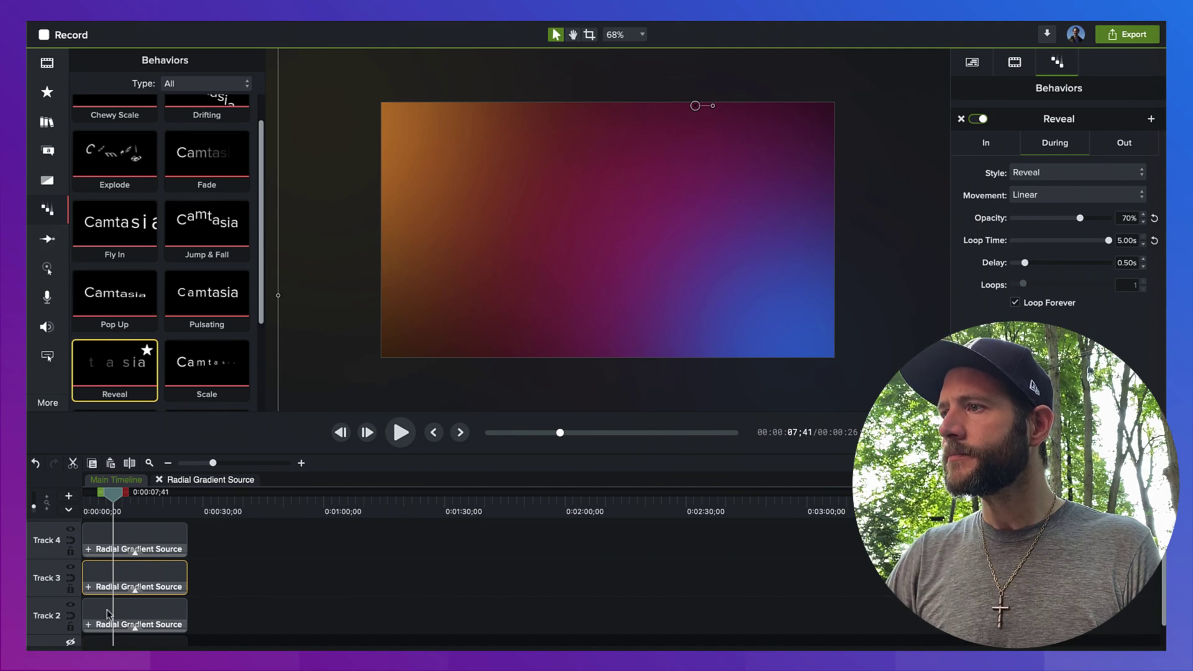
left_click_drag(84, 572, 90, 574)
left_click_drag(211, 463, 234, 463)
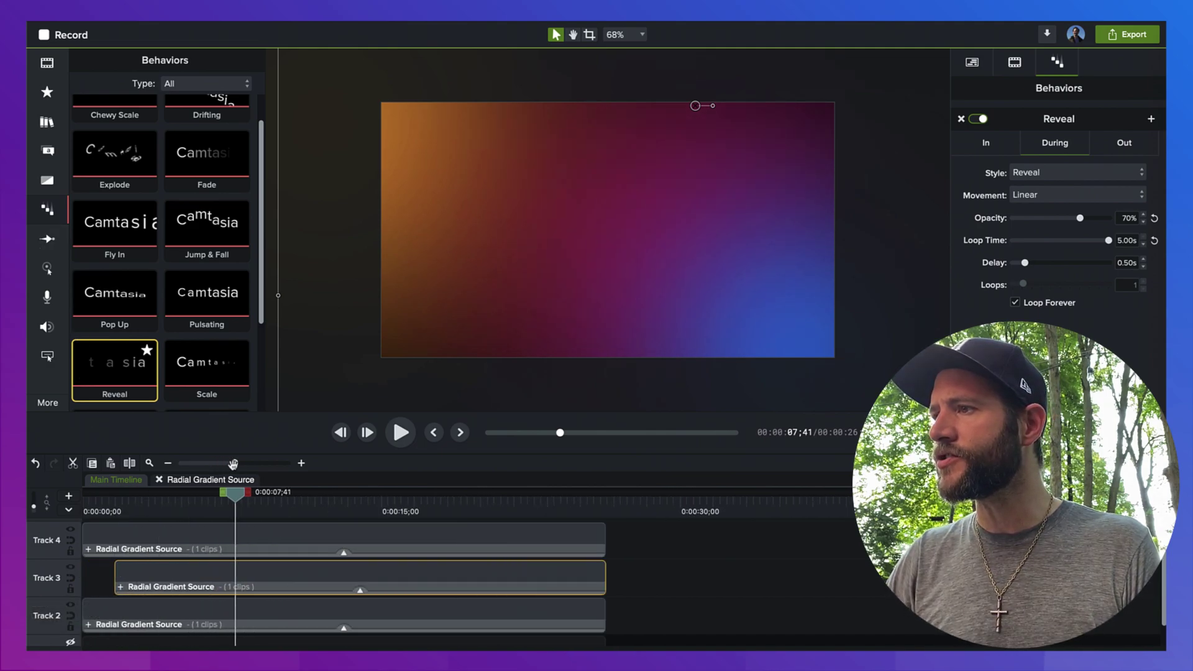
left_click_drag(166, 577, 143, 573)
left_click_drag(581, 581, 606, 581)
left_click(144, 538)
left_click_drag(85, 538, 107, 539)
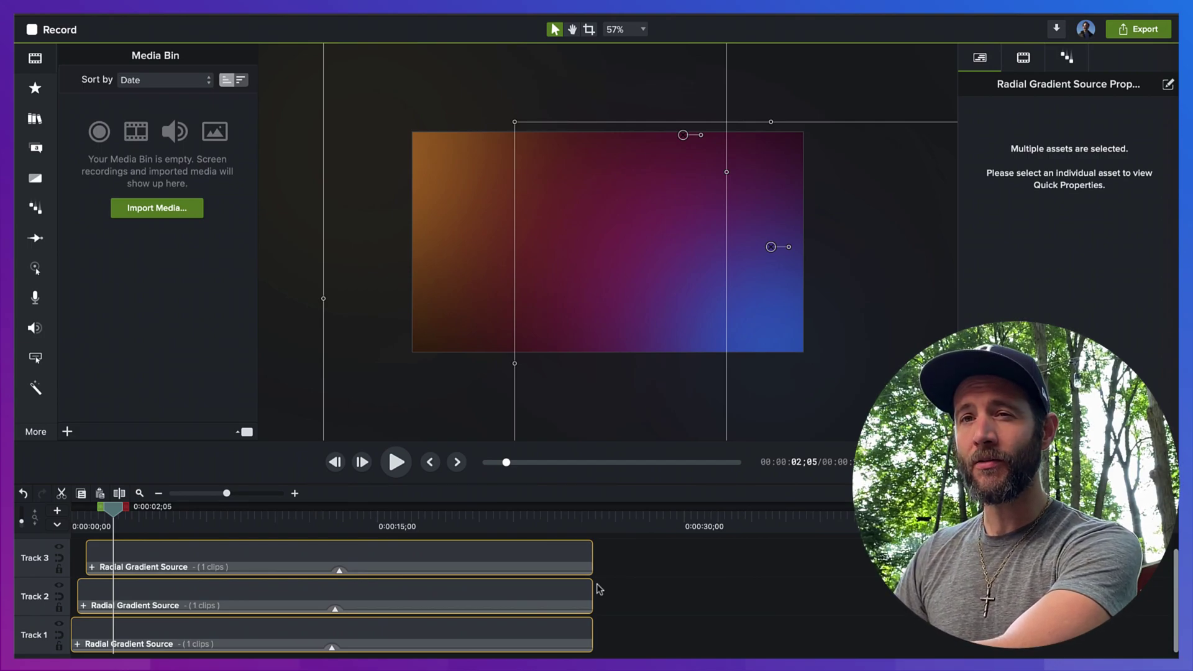
- Group the three gradient clips with Cmd+G and rename the group 'Radial Gradients'
key("super+g")
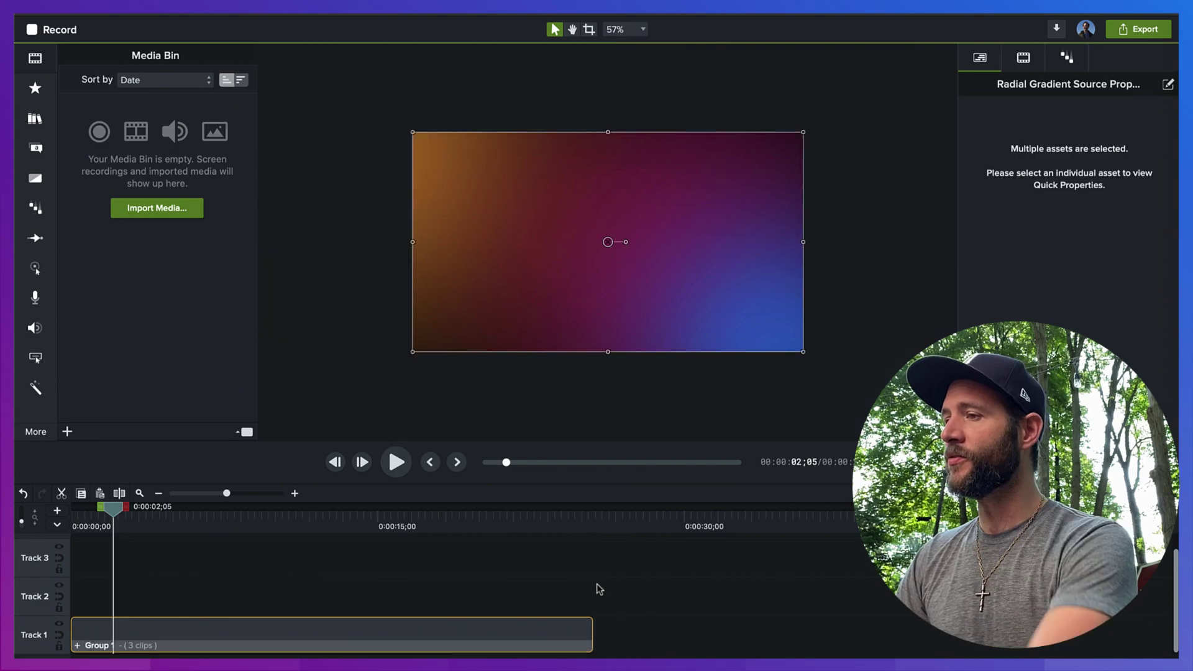
right_click(168, 642)
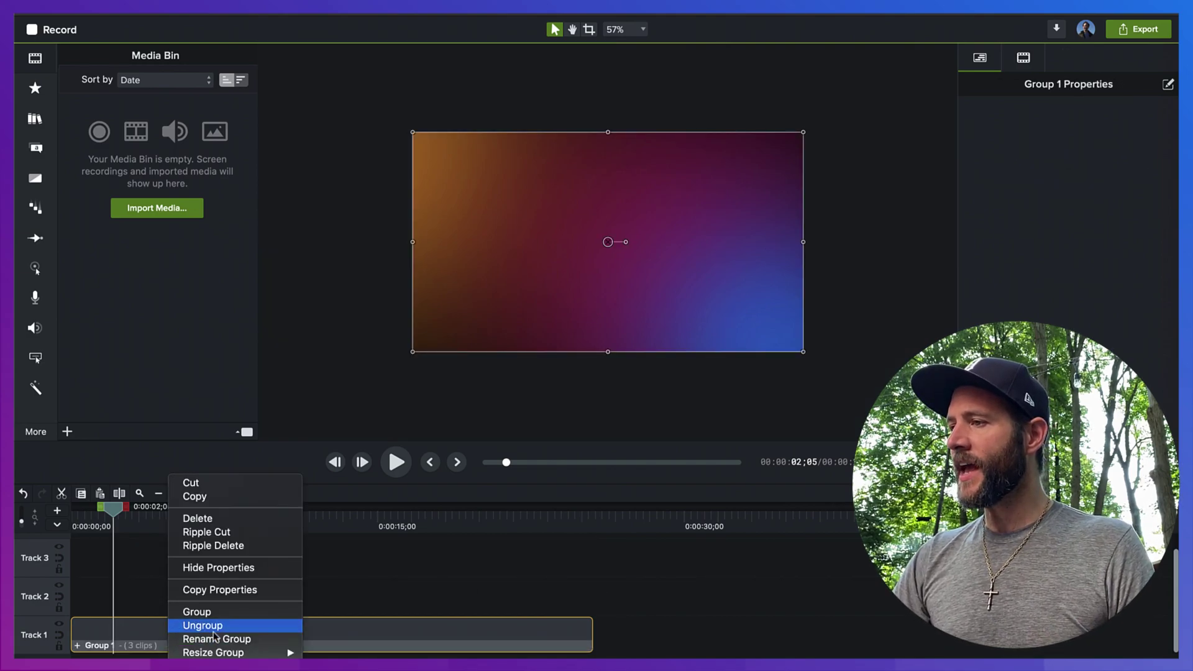
left_click(232, 638)
type("Radial Gradient")
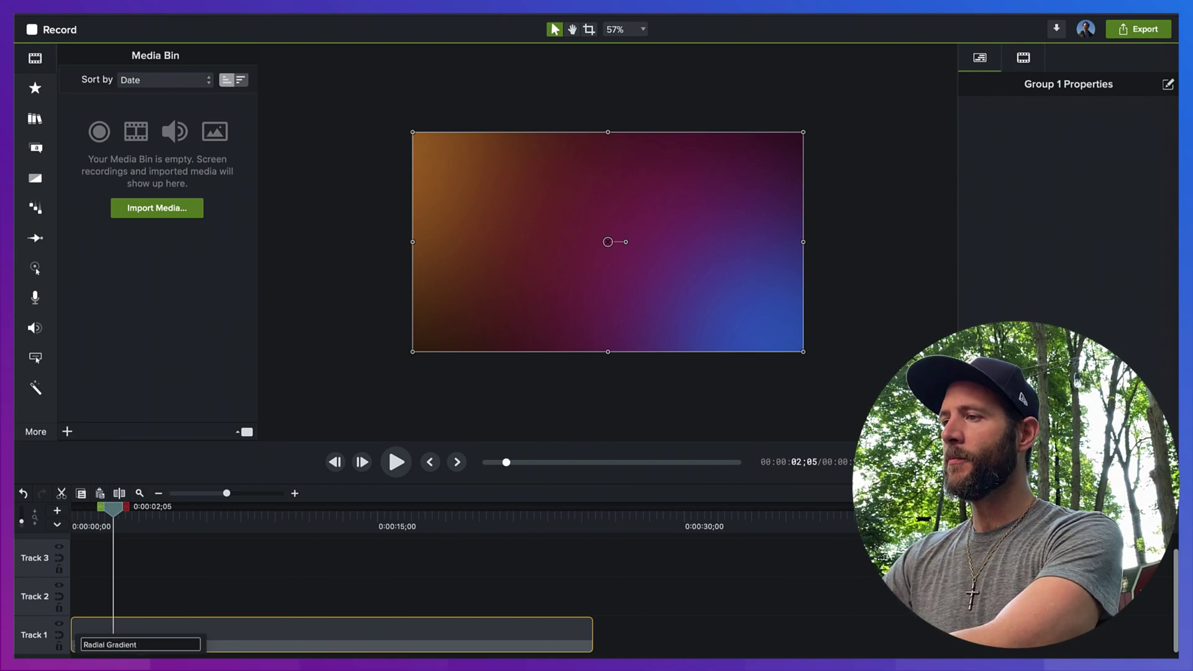
type("s")
key("Return")
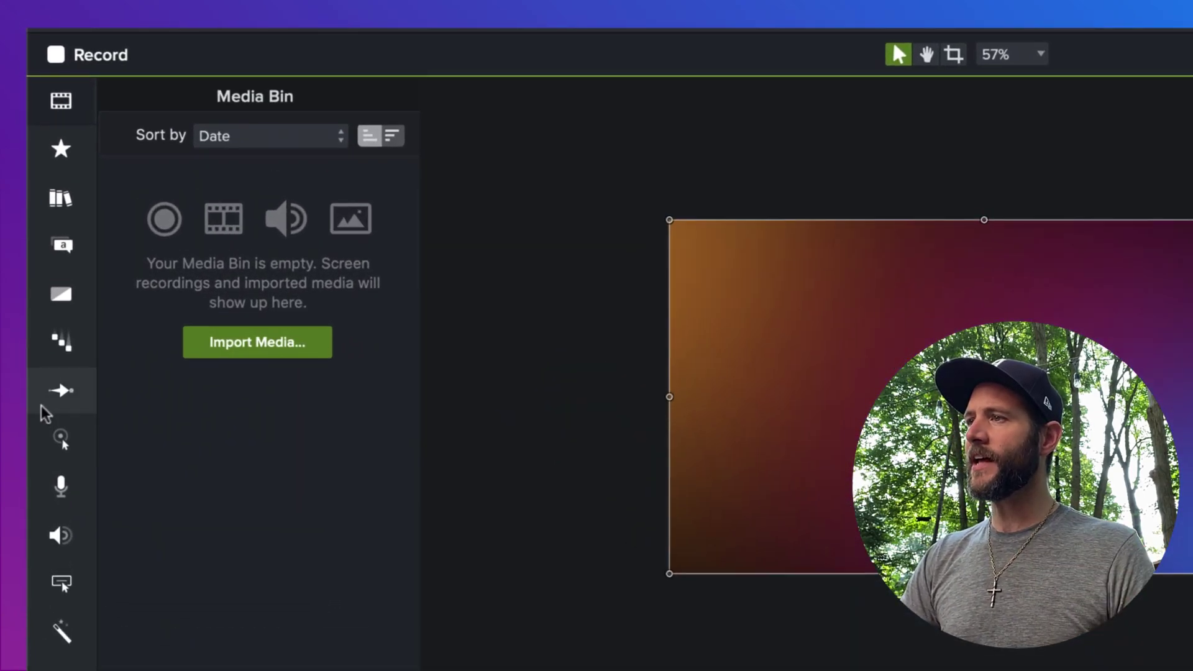
- Add a Custom animation to the group starting at 0% opacity, then preview the fade-in
left_click(31, 241)
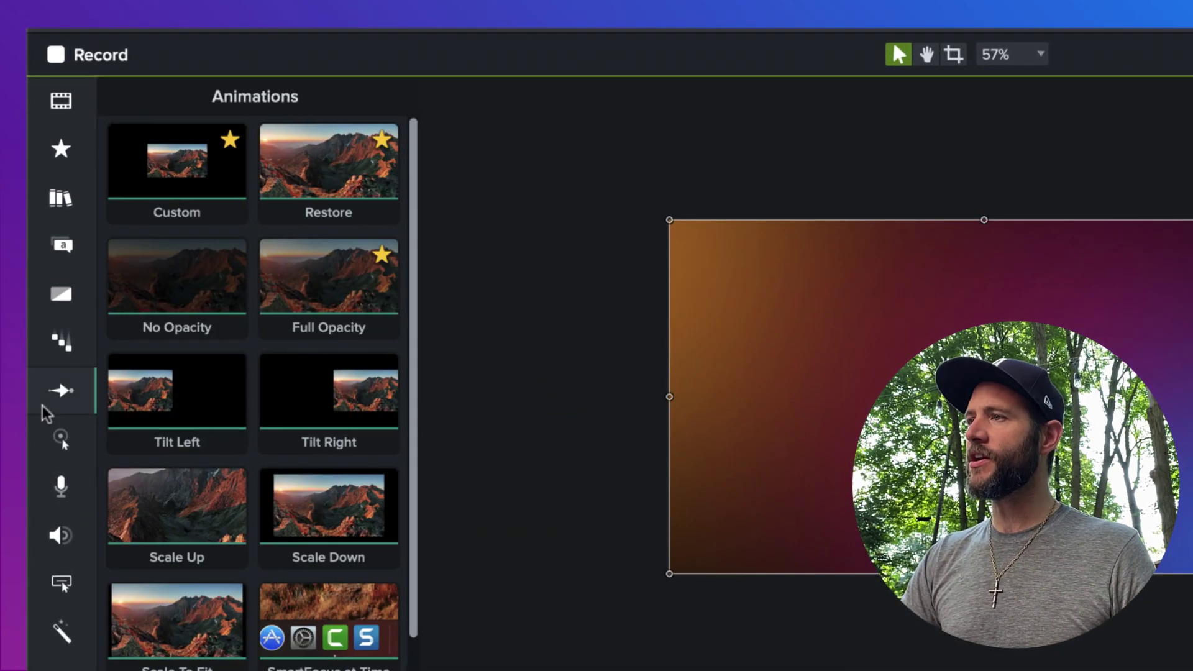
left_click_drag(143, 164, 214, 614)
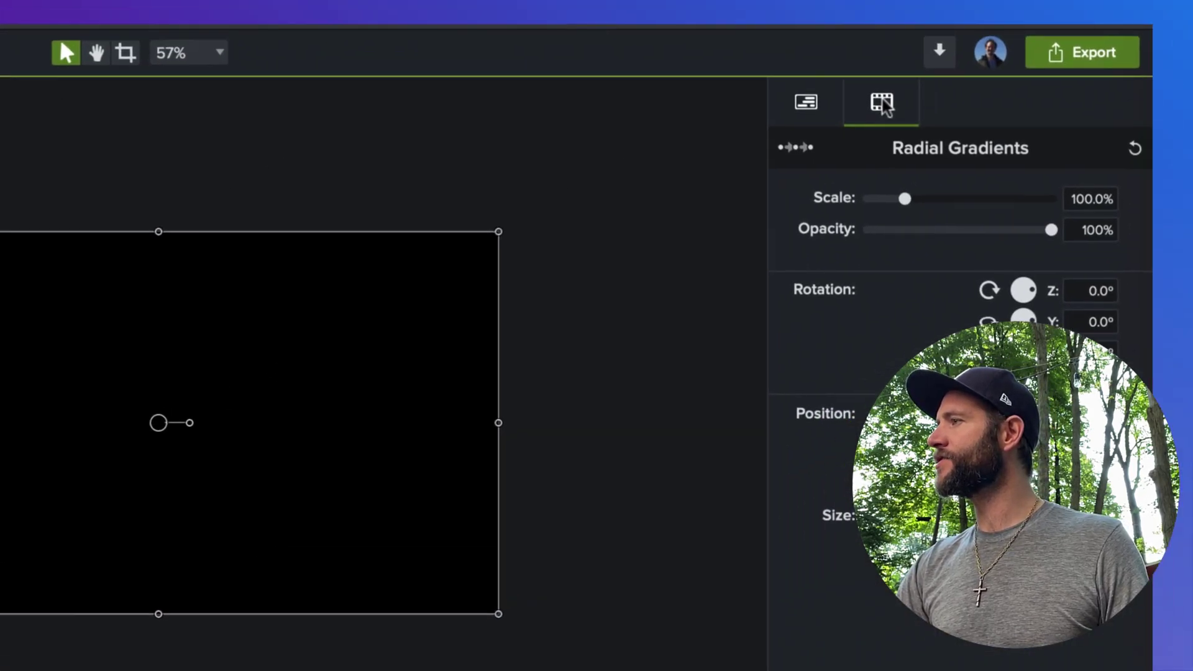
left_click_drag(990, 240, 749, 233)
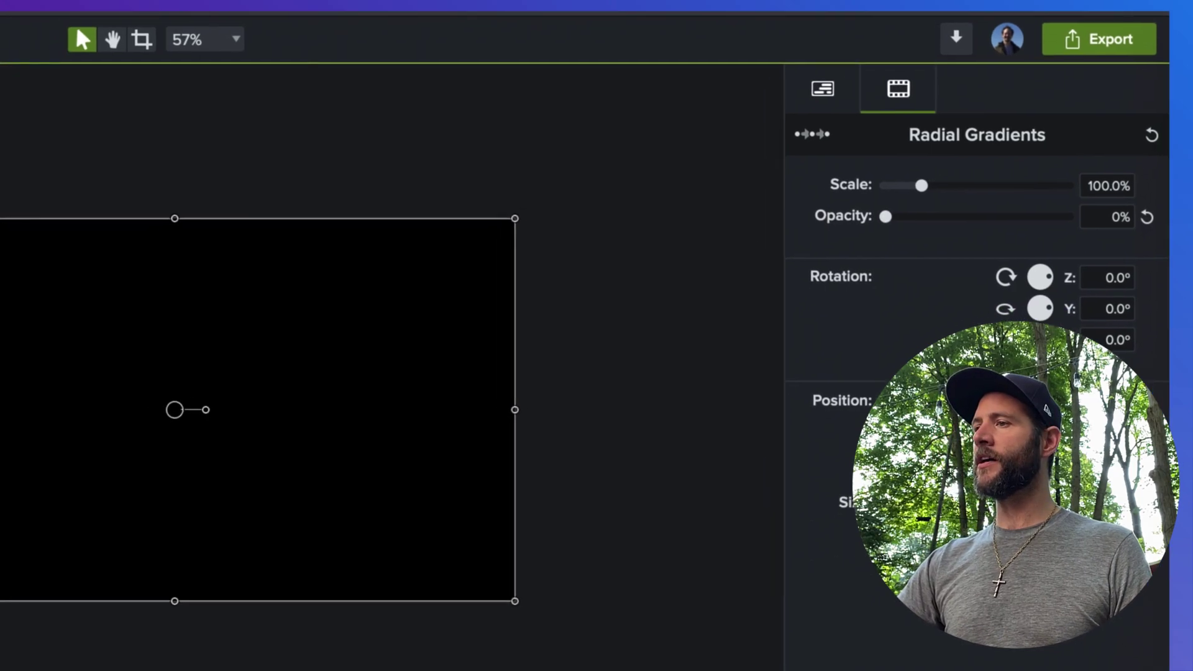
key("space")
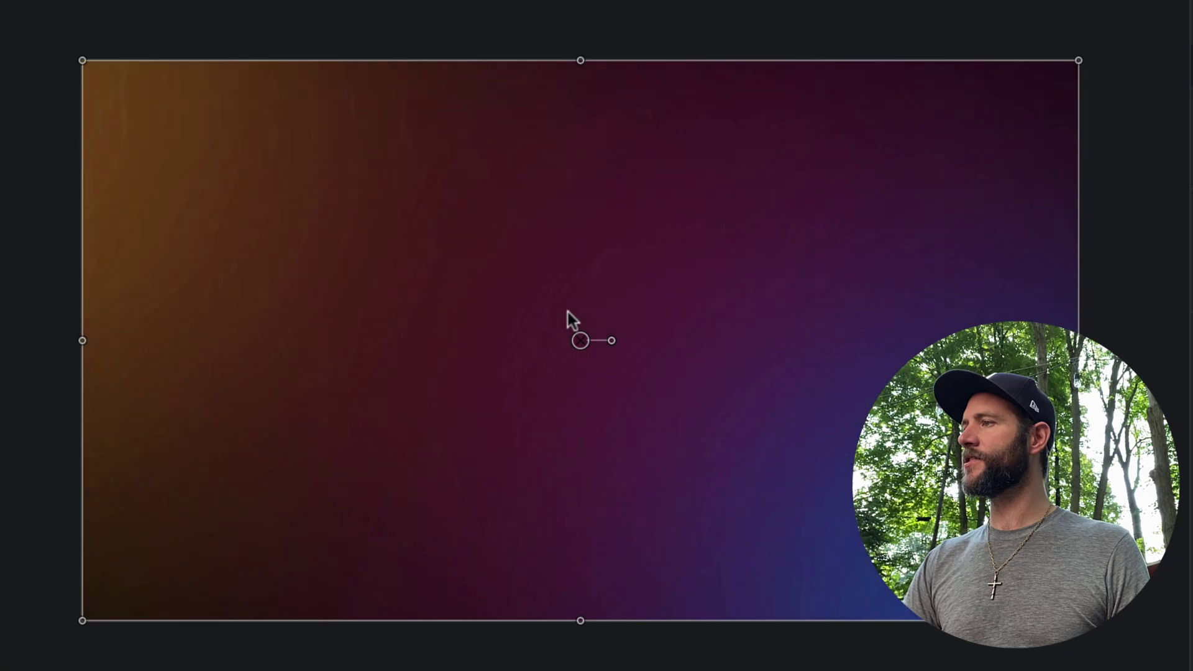